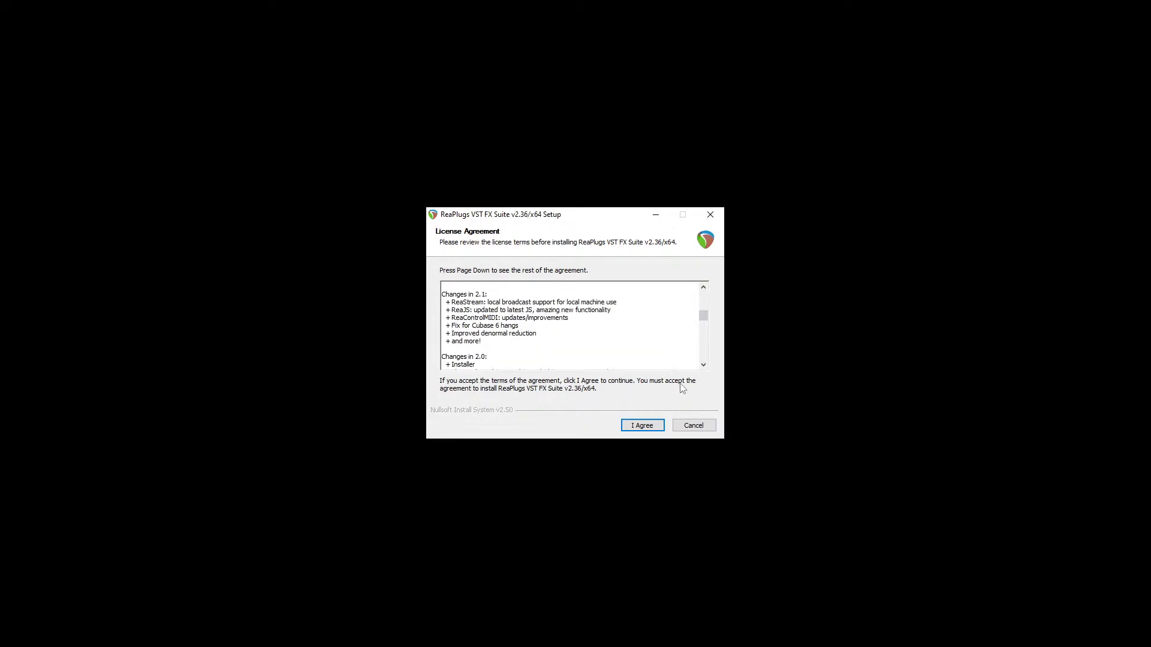
Step: Accept the license agreement, install the ReaPlugs VST FX Suite with the Normal set of components, and finish the setup
scroll(638, 359, down, 3)
scroll(642, 356, down, 10)
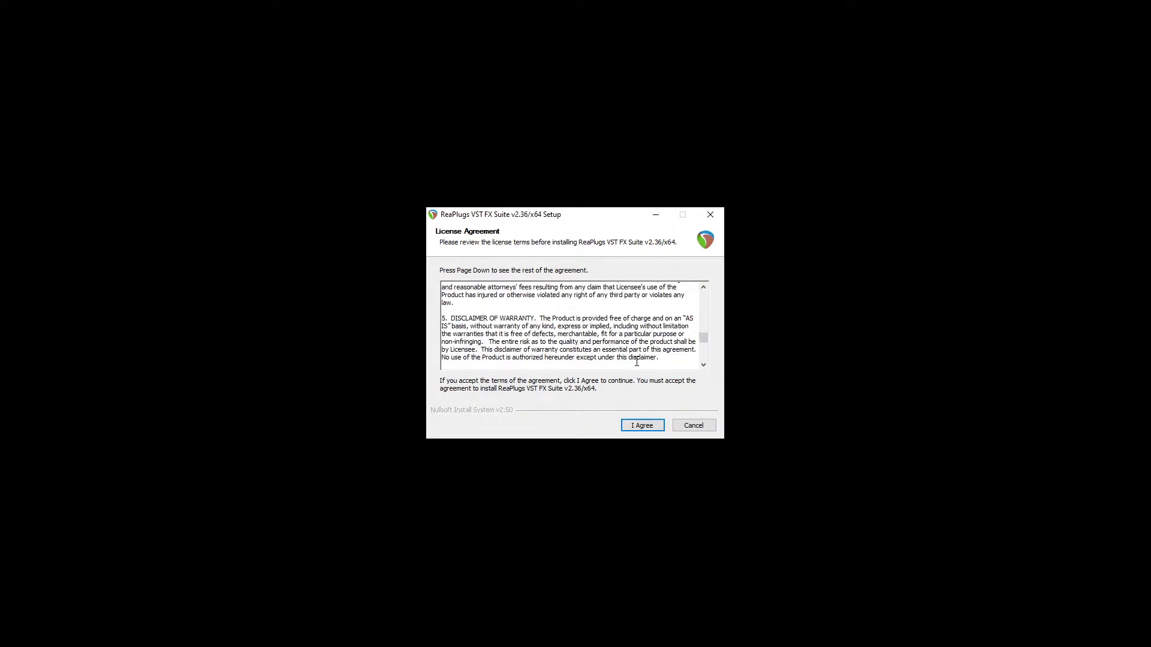
click(643, 425)
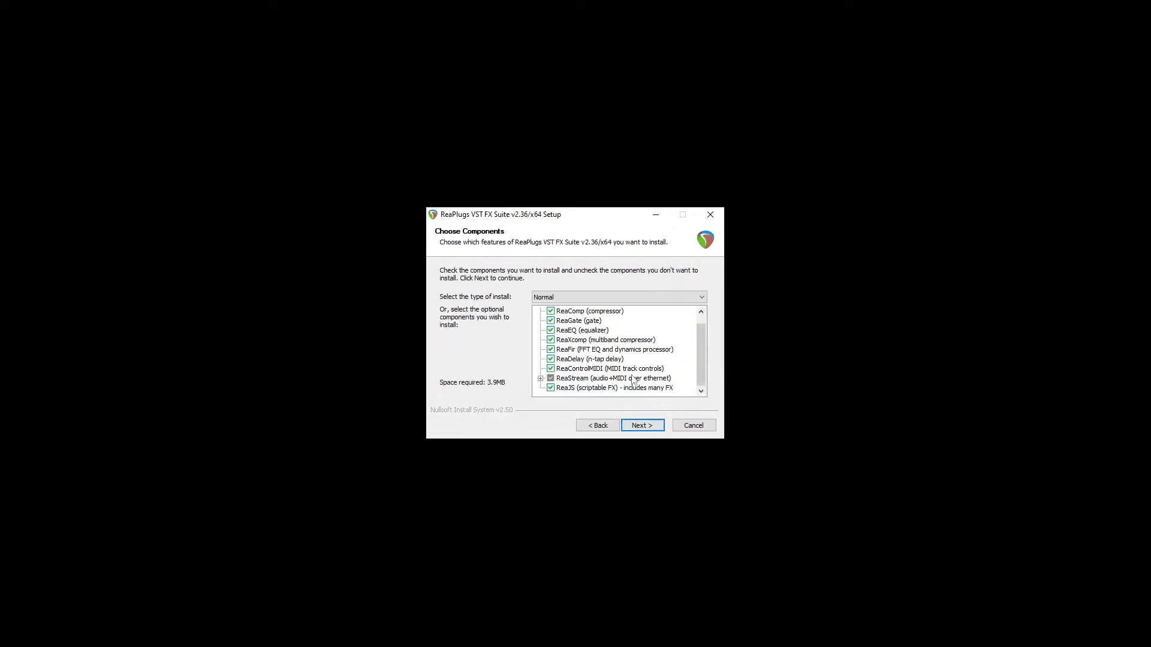
click(642, 426)
click(643, 425)
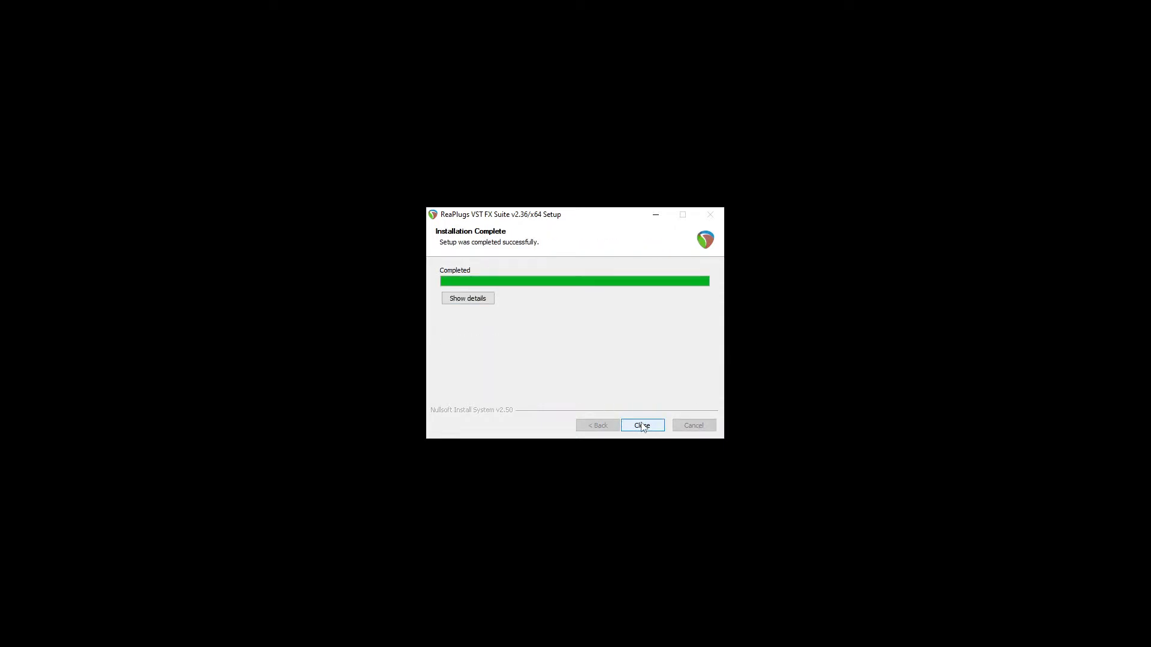
click(642, 426)
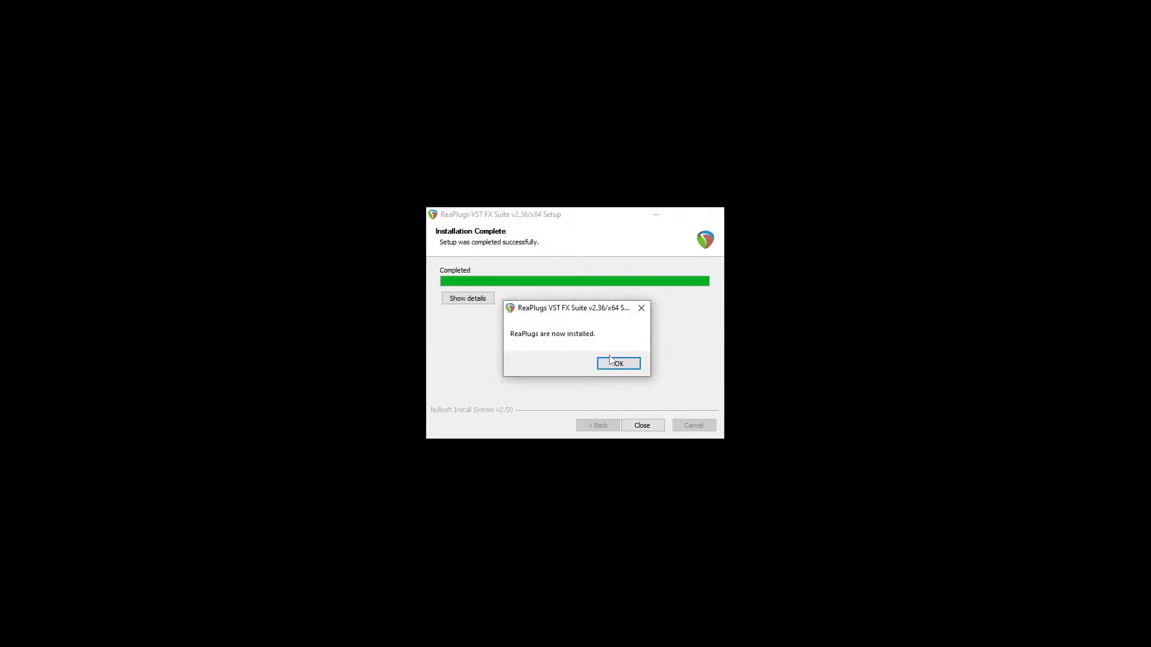
click(618, 367)
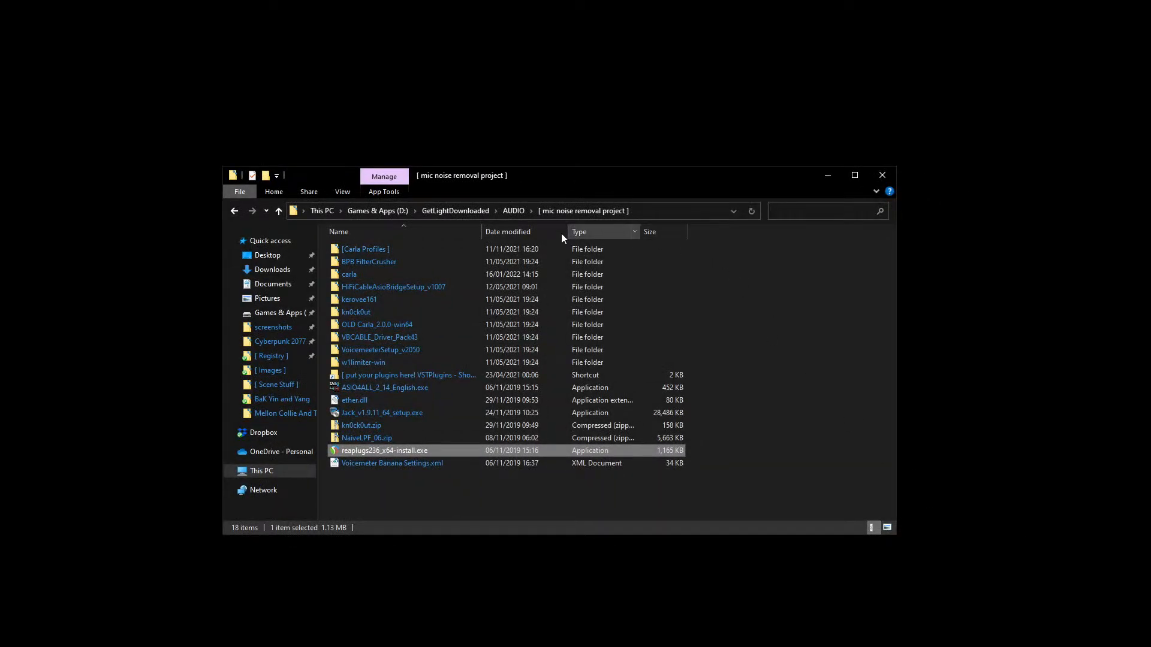
Step: Launch Carla.exe from the Carla folder inside the extracted Carla-2.4.1-win64 folder
double_click(408, 274)
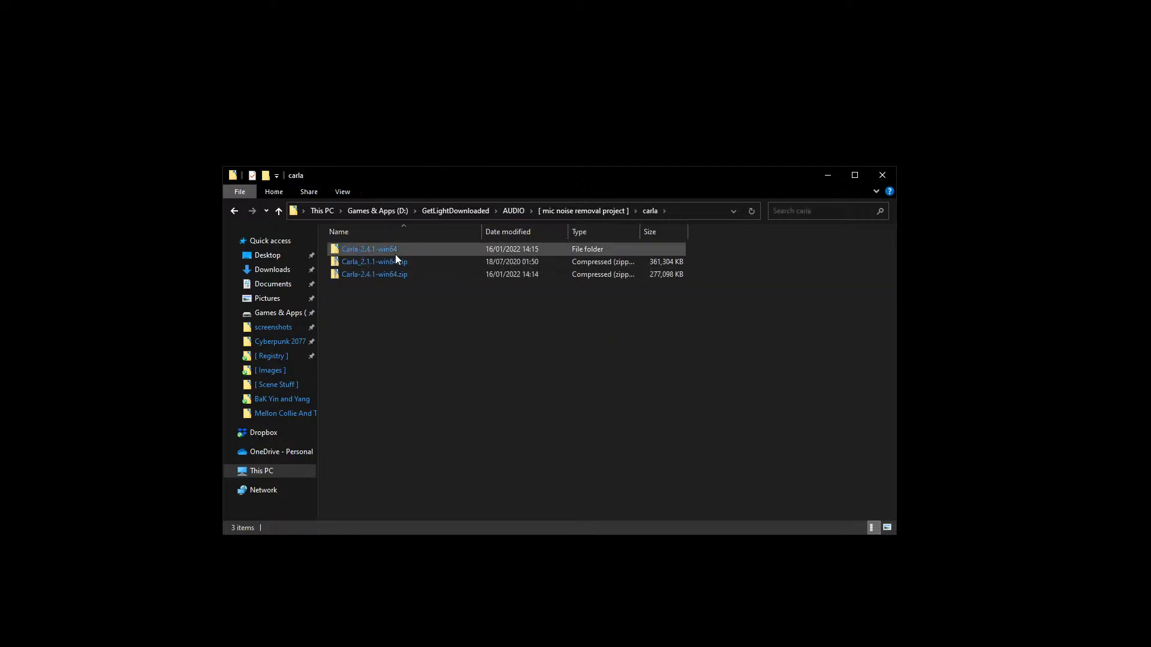
double_click(394, 254)
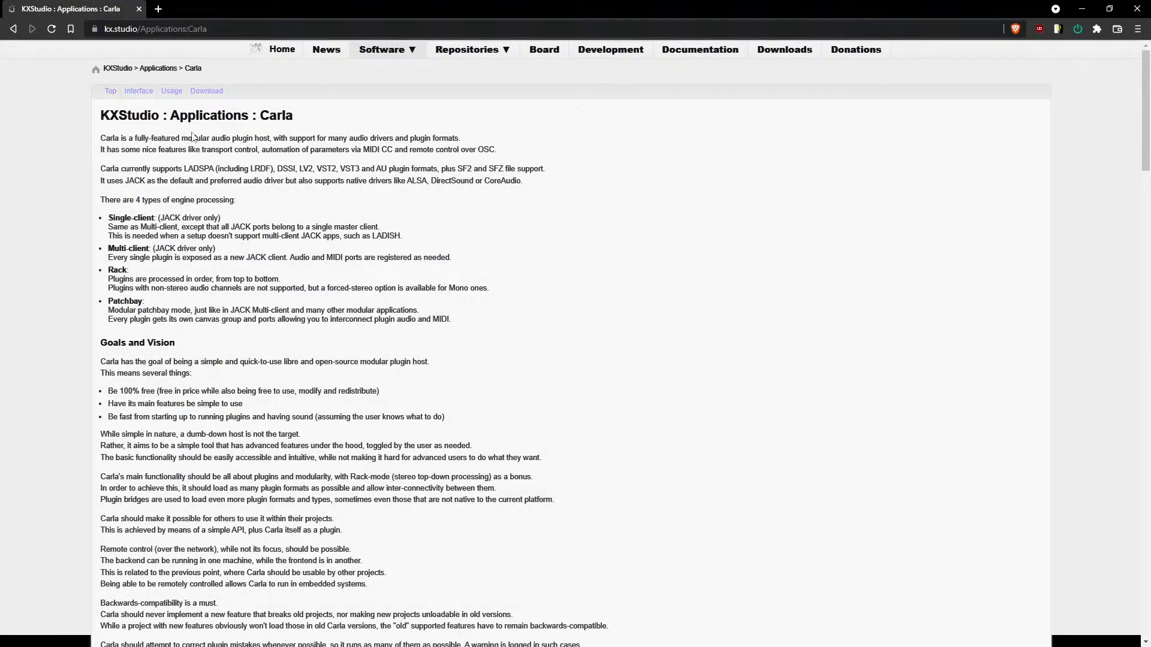
drag(101, 116, 269, 109)
click(269, 108)
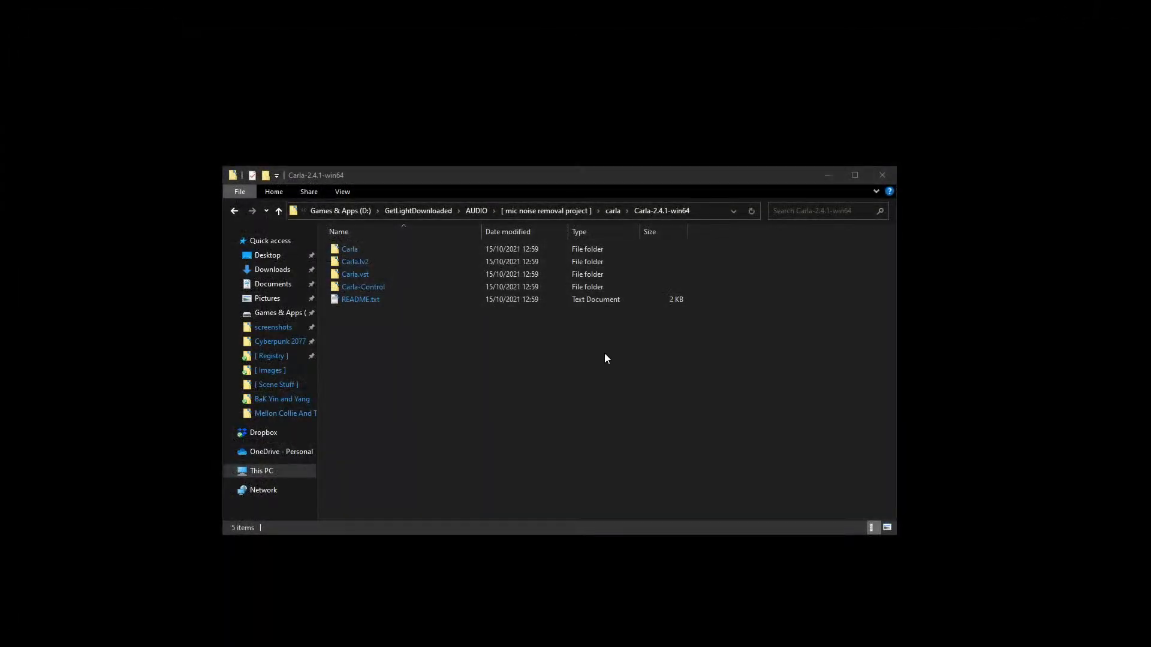
double_click(349, 250)
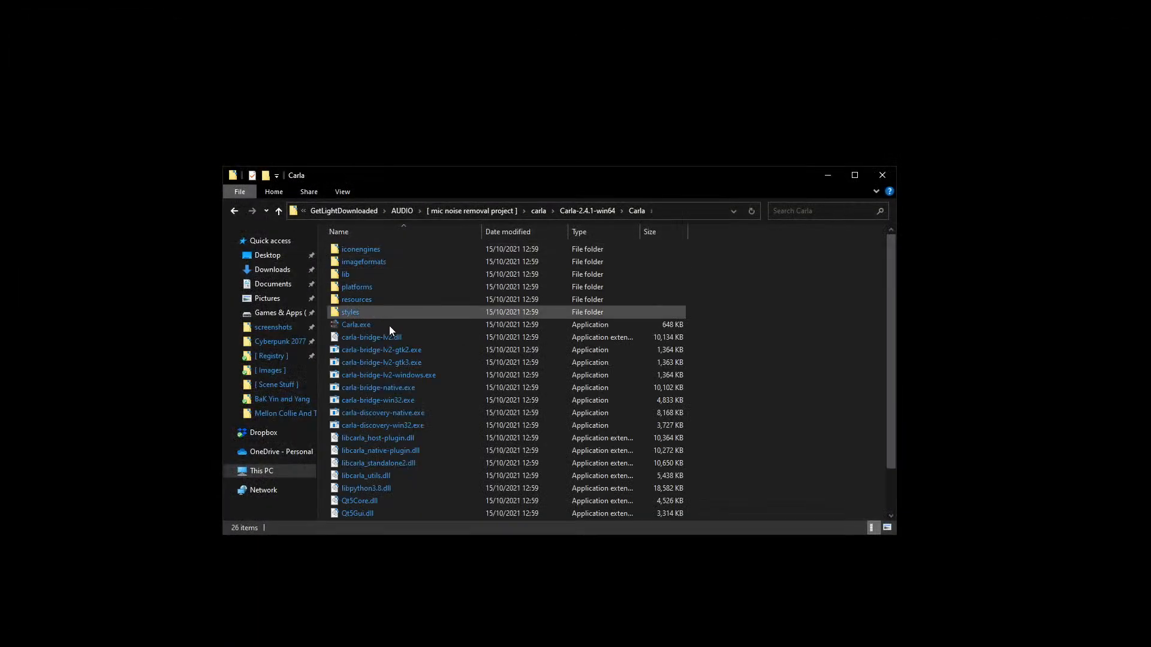
double_click(356, 324)
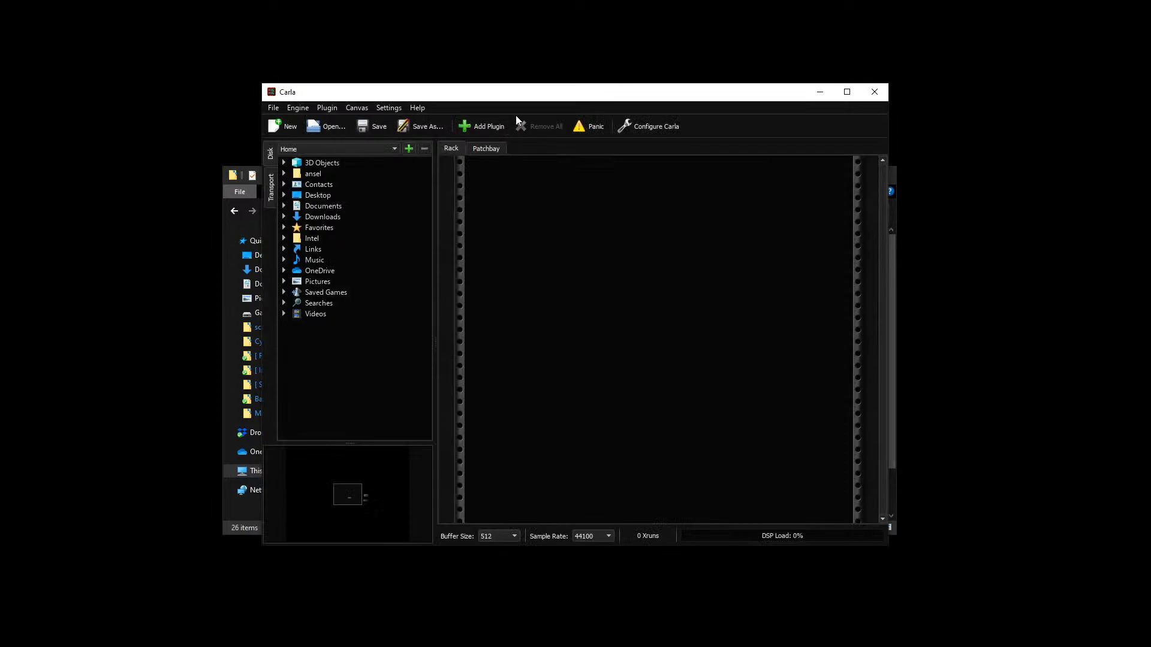
drag(523, 96, 492, 116)
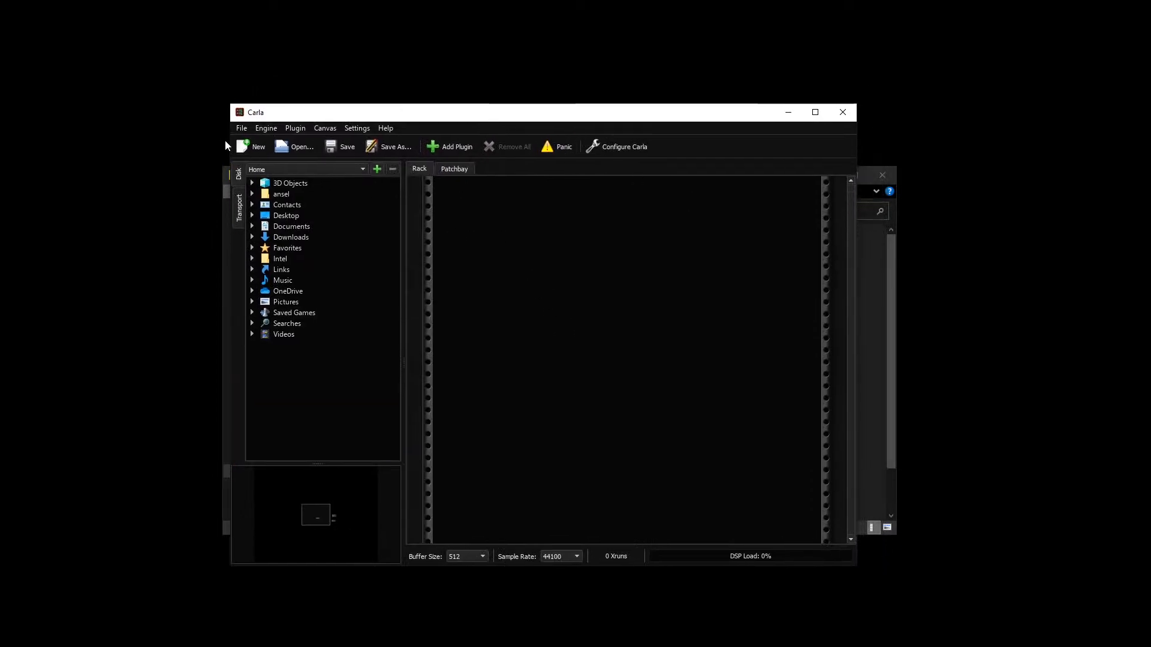
Step: In Carla's engine settings, set the audio driver to ASIO and keep the process mode on Patchbay
click(356, 127)
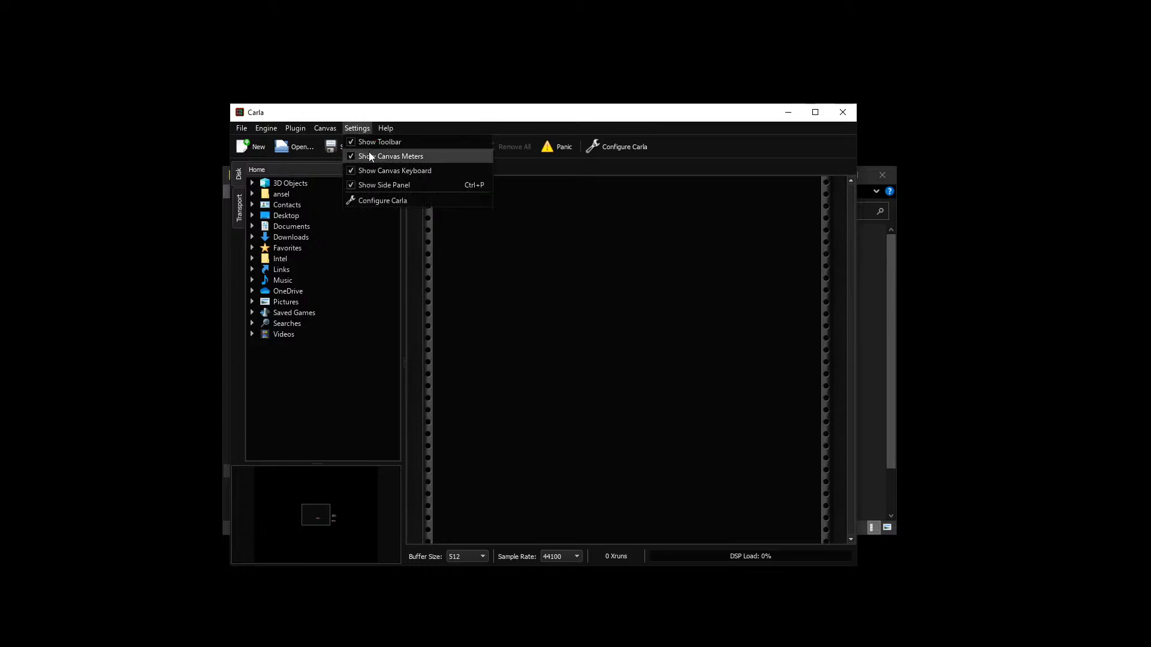
click(400, 201)
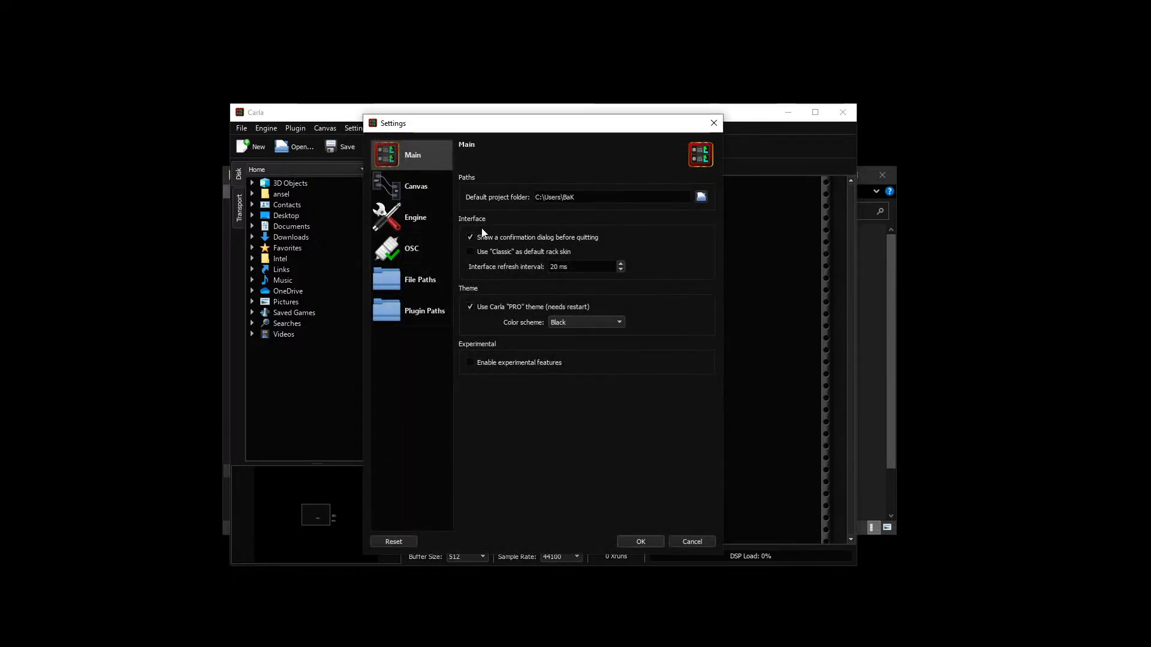
click(398, 227)
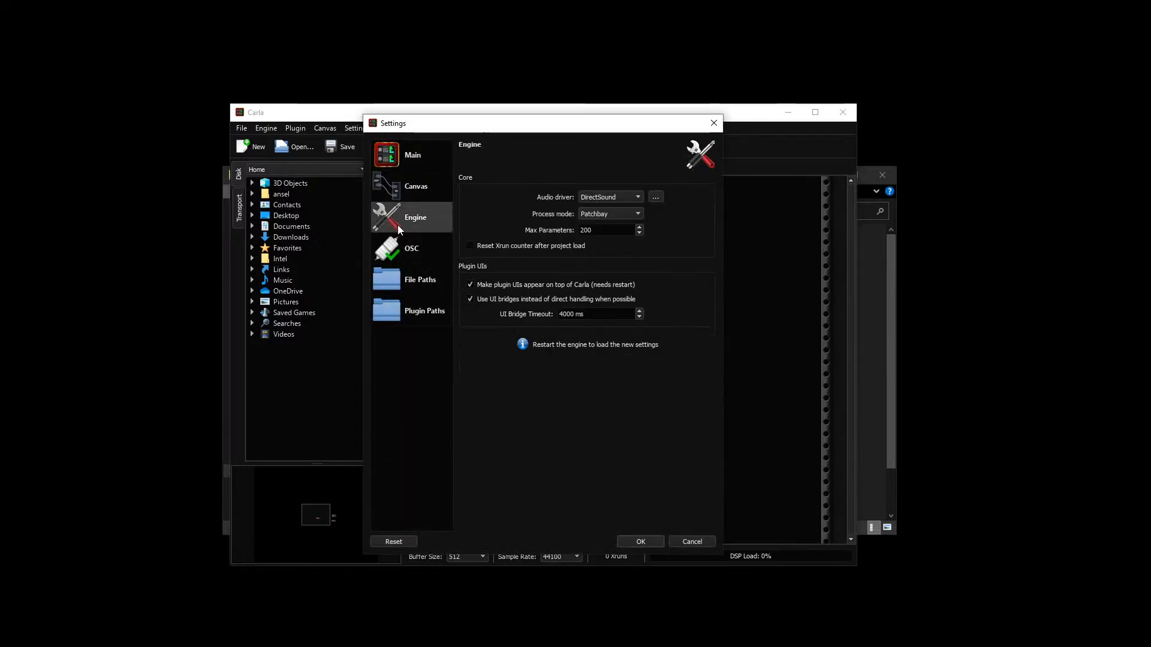
click(632, 198)
click(622, 208)
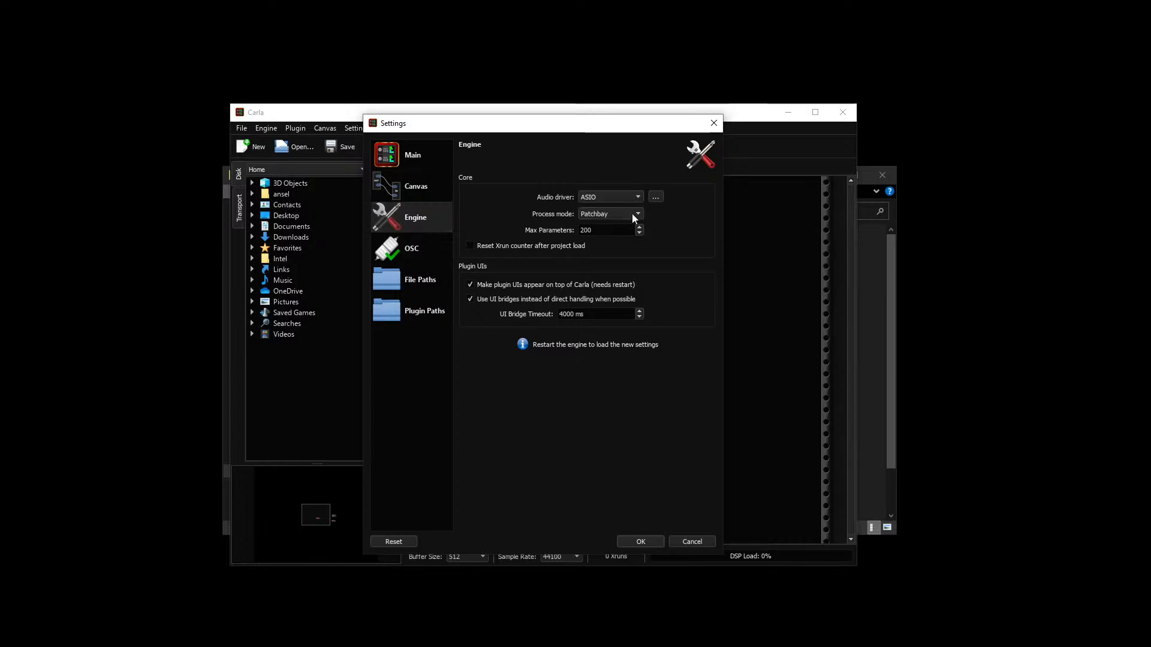
click(634, 214)
click(634, 213)
Step: Set the ASIO driver's device to Voicemeeter Potato Insert Virtual ASIO and apply the driver and engine settings
click(656, 196)
click(529, 275)
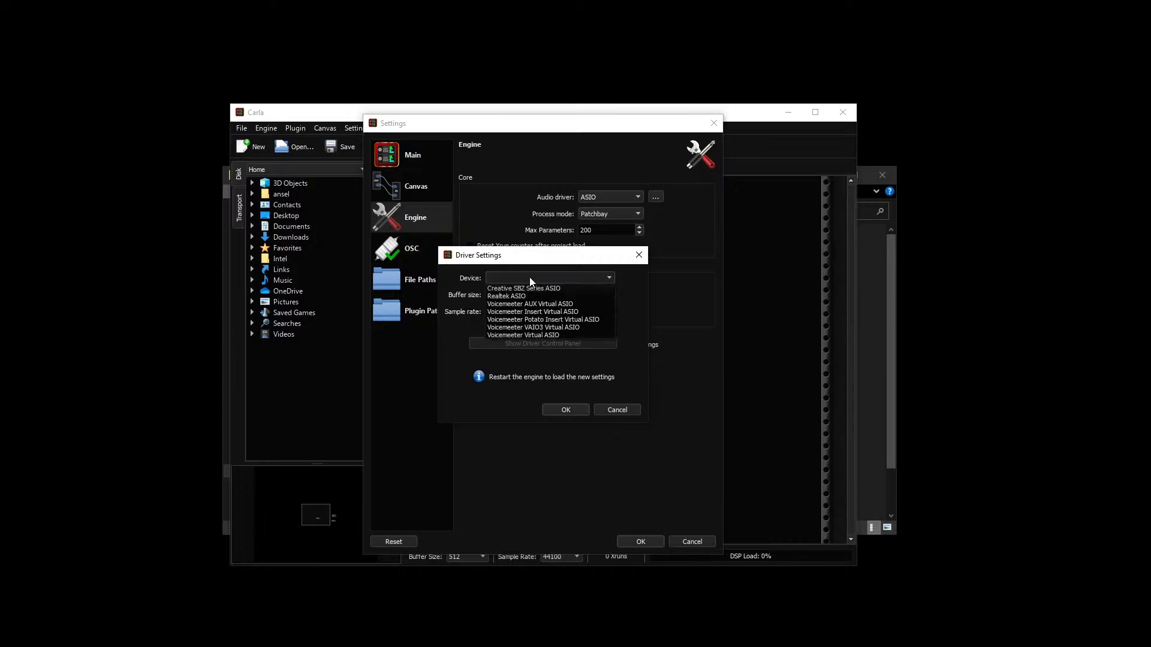
click(585, 313)
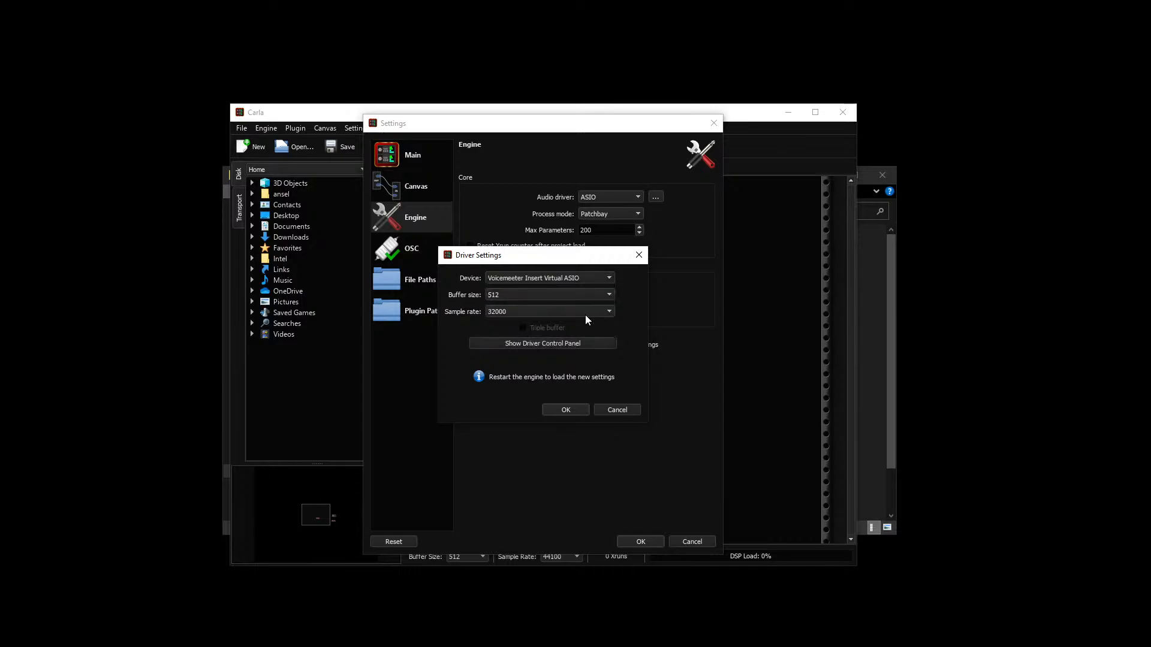
click(567, 278)
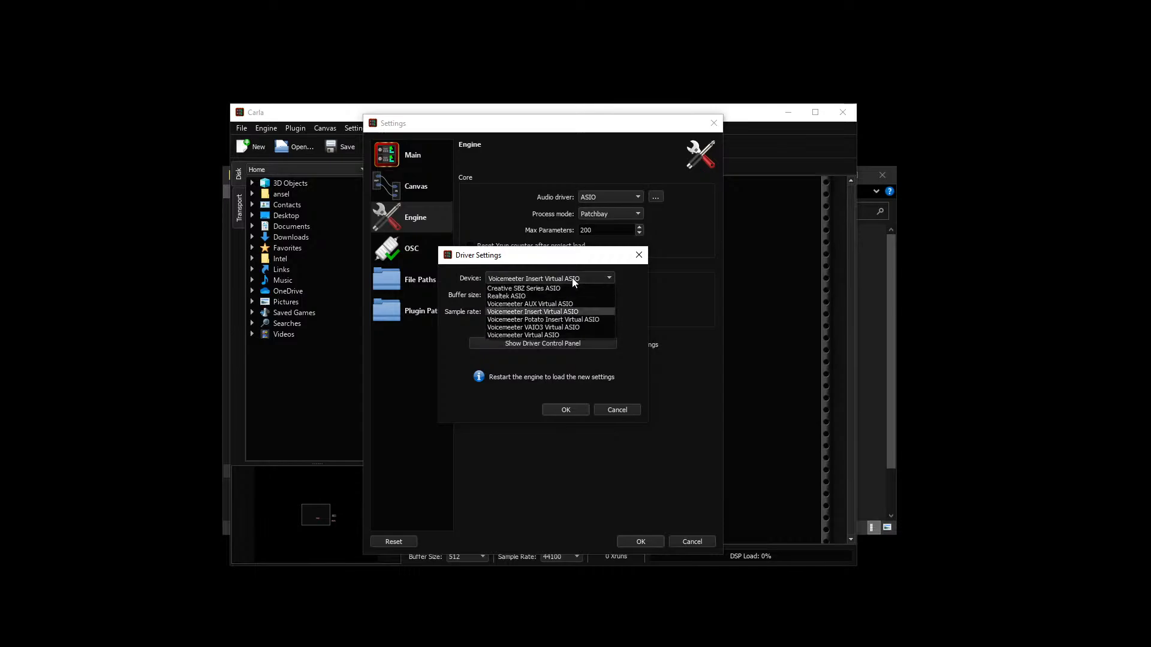
click(579, 320)
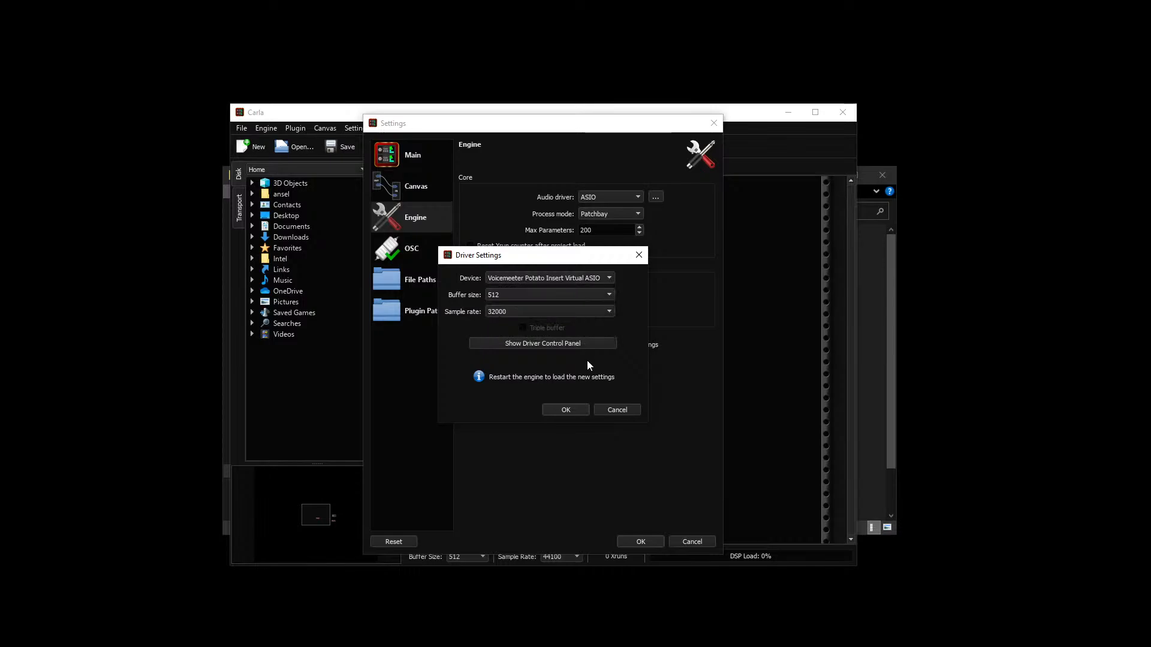
click(566, 411)
click(635, 541)
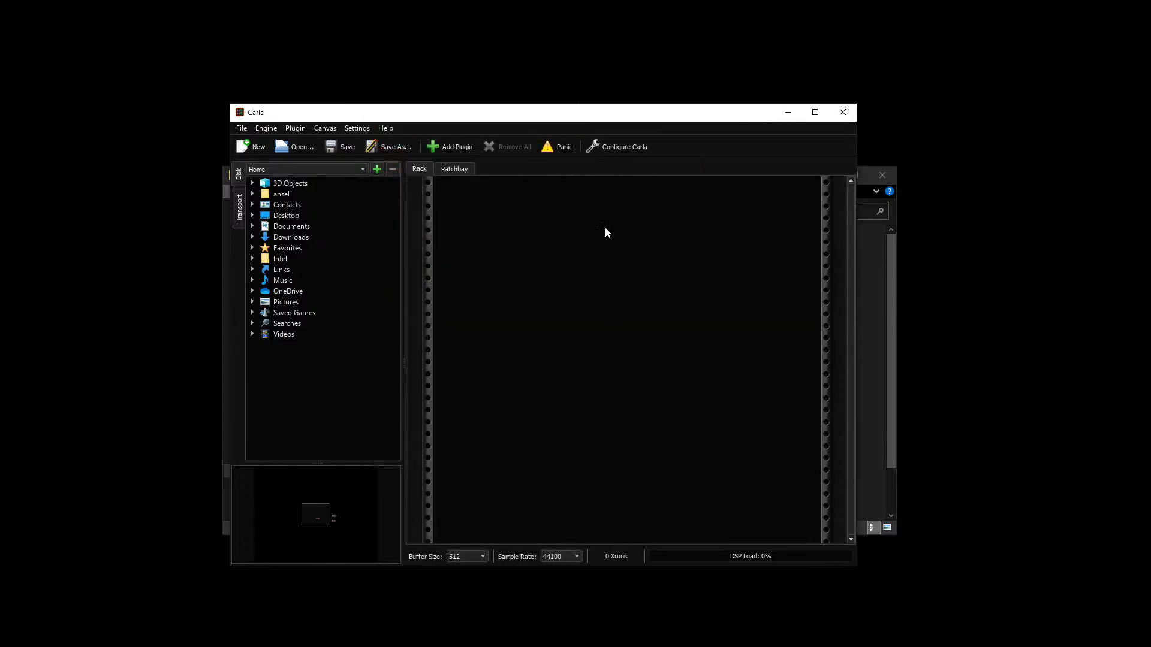
Step: Quit Carla and launch Carla.exe again to load the new engine settings
click(849, 118)
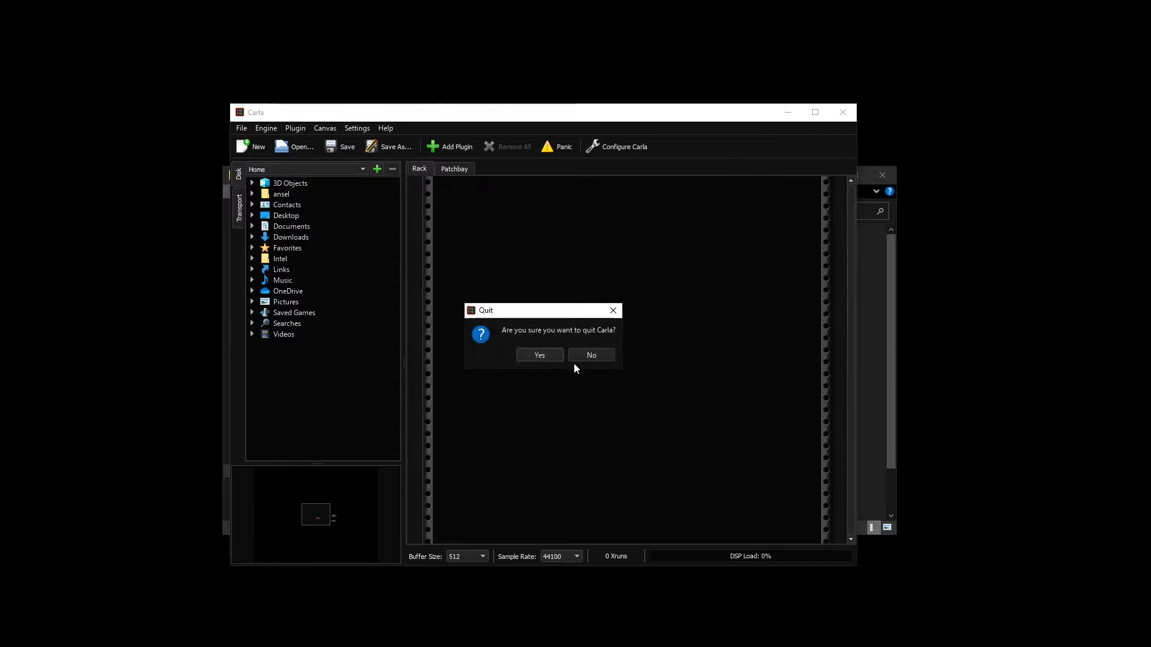
click(537, 354)
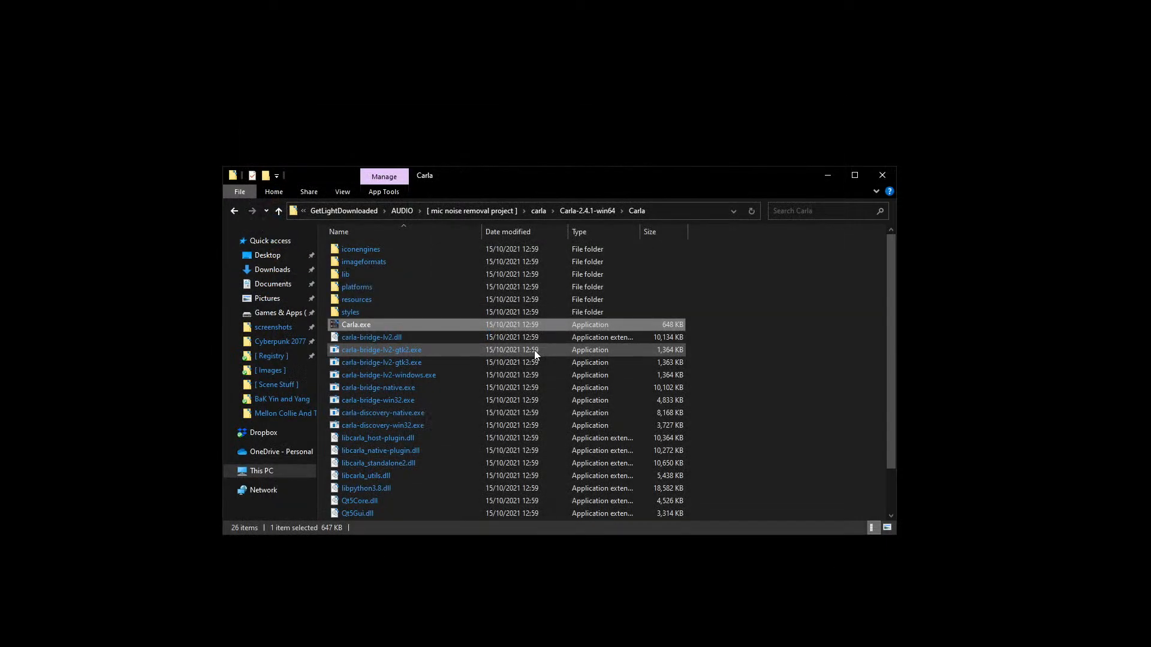
double_click(355, 325)
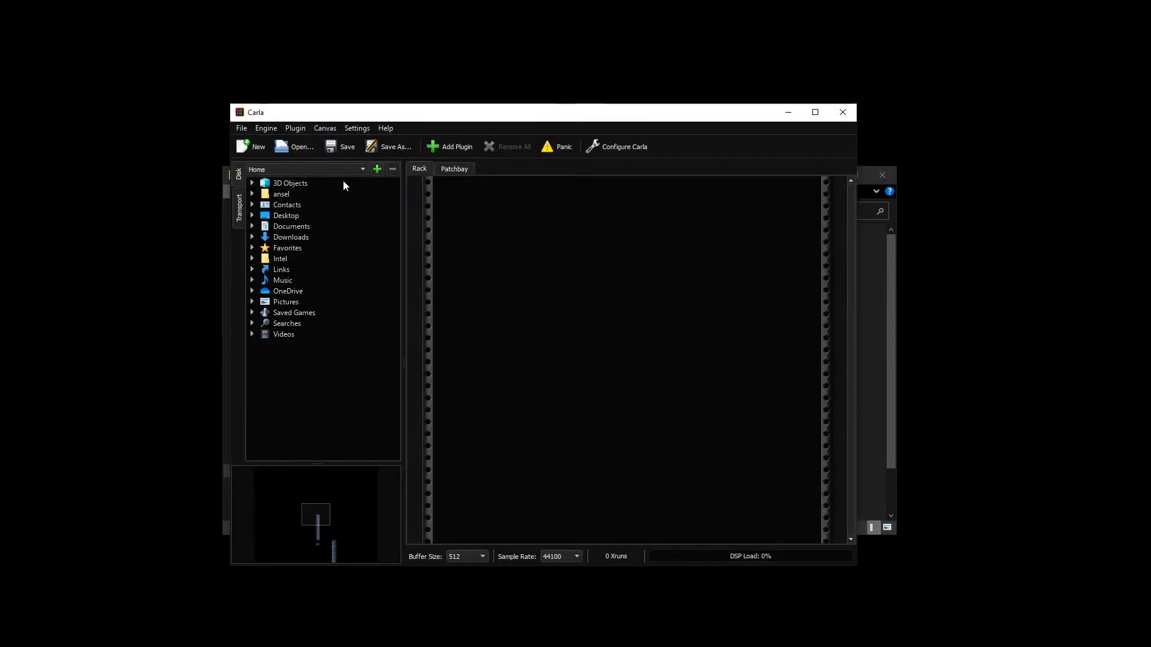
Step: Start adding a plugin, look through the list, and scan for new LADSPA, DSSI, LV2, VST2 and VST3 plugins
right_click(490, 304)
click(516, 304)
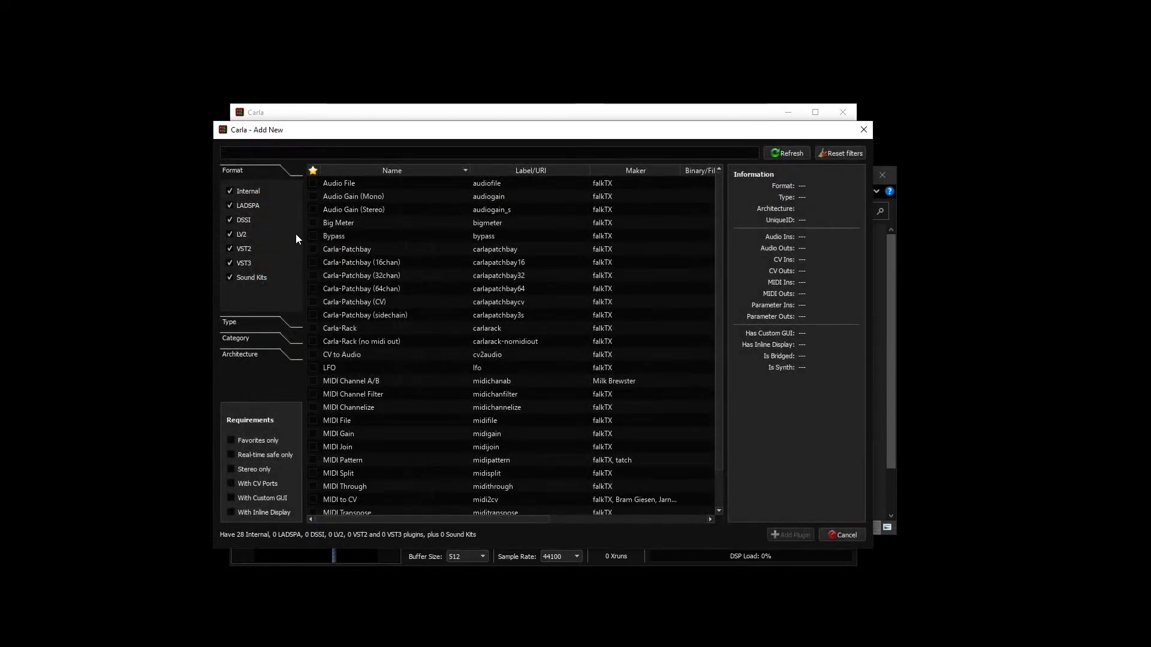
scroll(390, 290, down, 1)
scroll(387, 351, up, 1)
scroll(409, 233, down, 1)
scroll(526, 491, up, 1)
scroll(562, 264, down, 1)
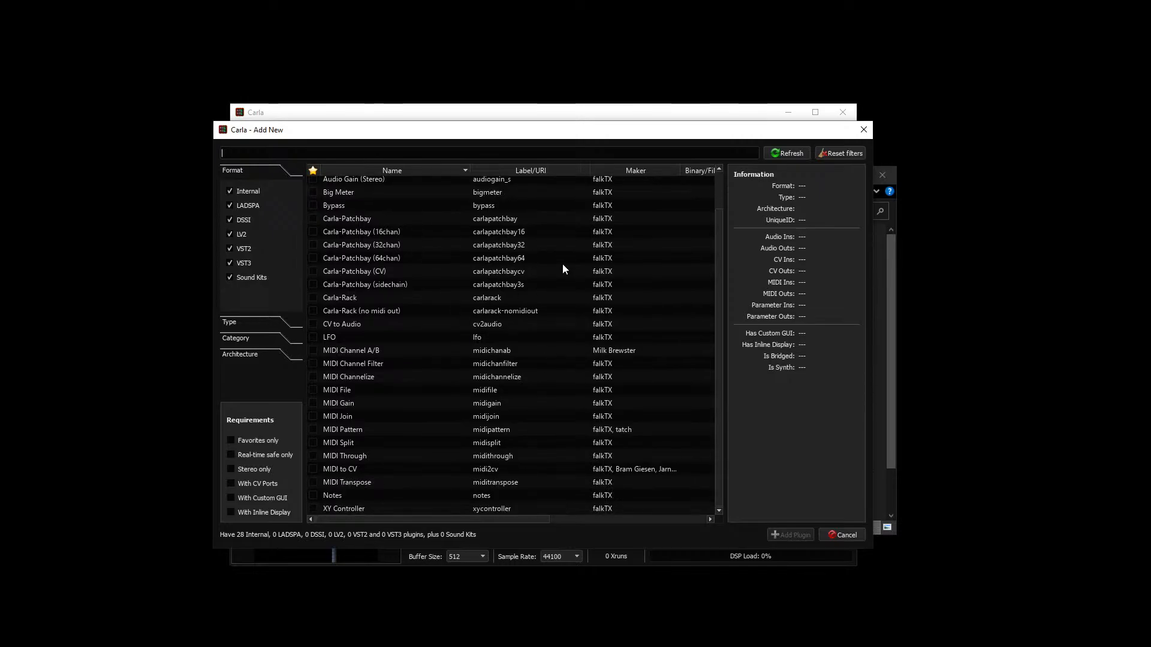
scroll(562, 269, up, 1)
click(776, 154)
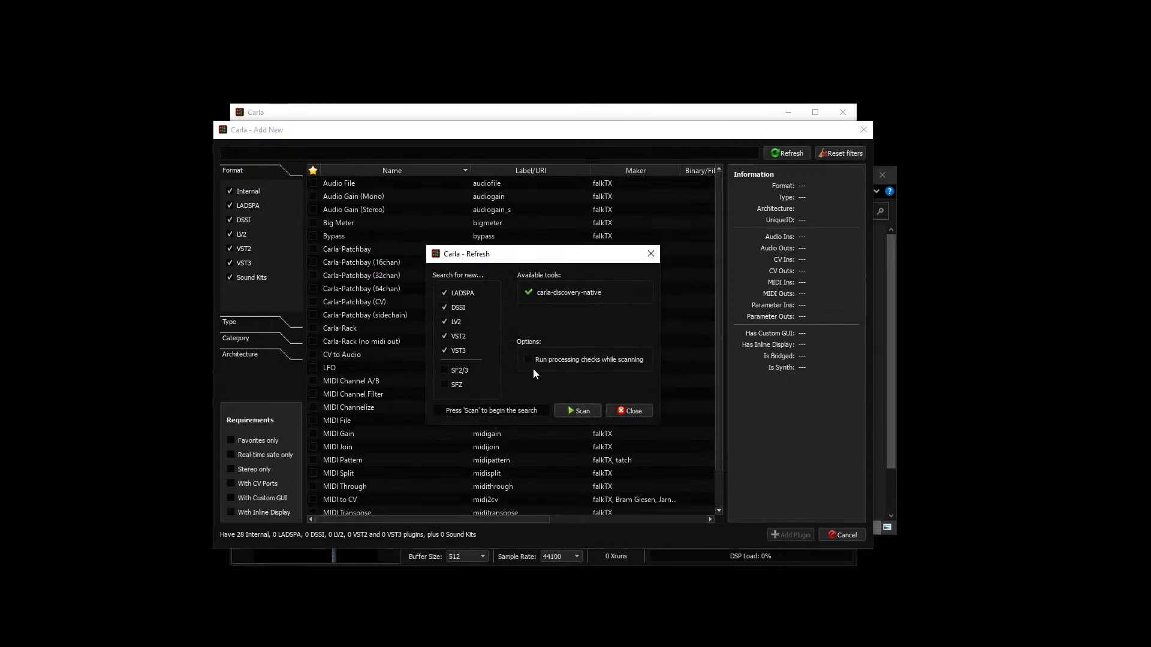
click(579, 411)
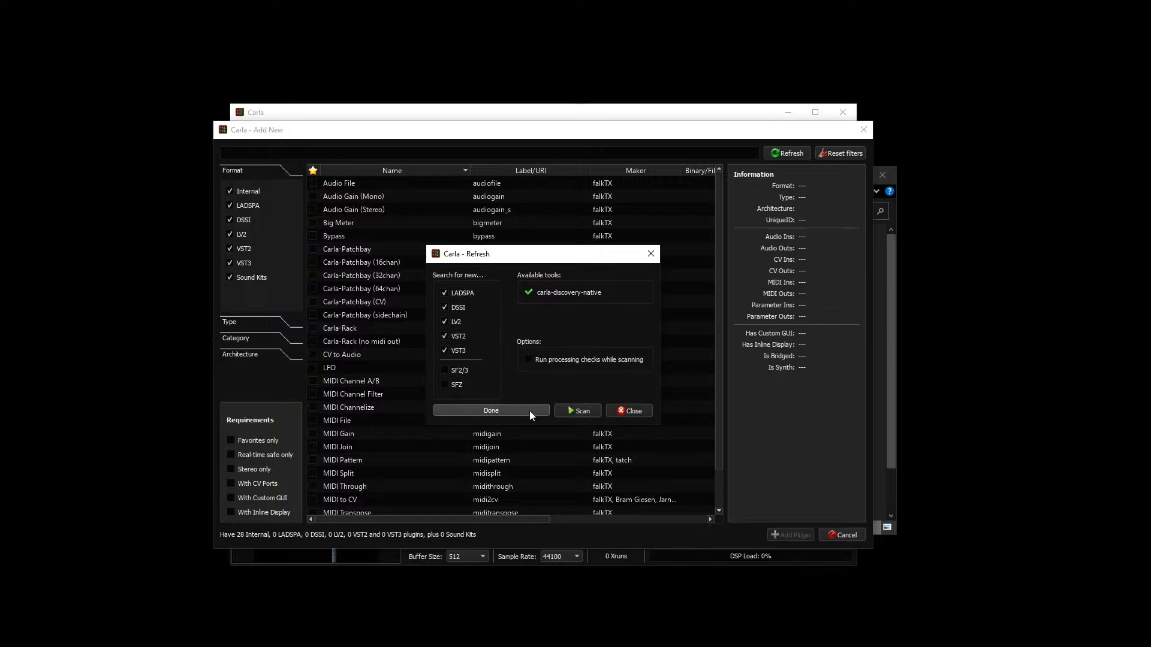
click(544, 412)
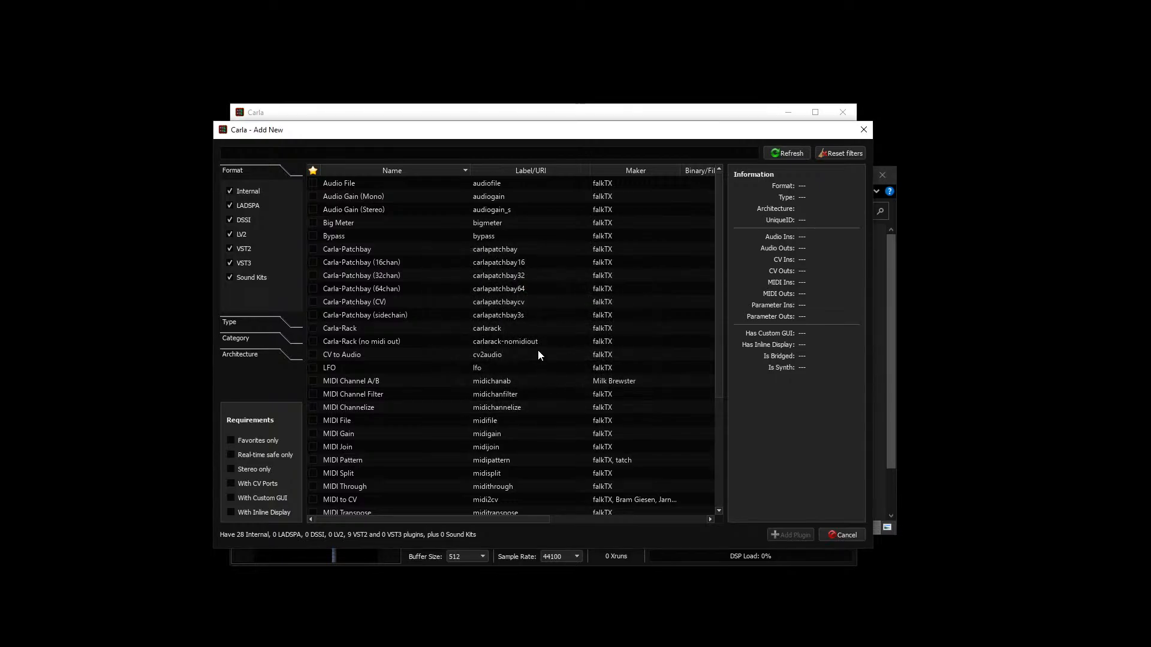
Step: Mark ReaGate (ReaPlugs Edition) as a favorite and add it to the rack
scroll(537, 355, down, 4)
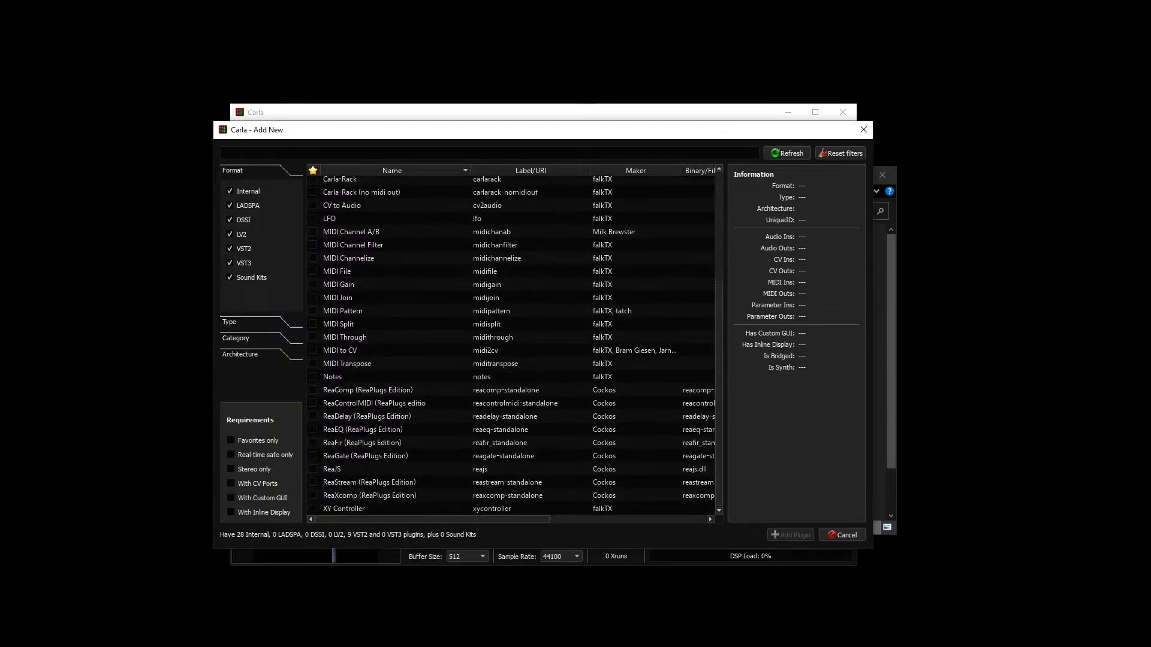
click(314, 455)
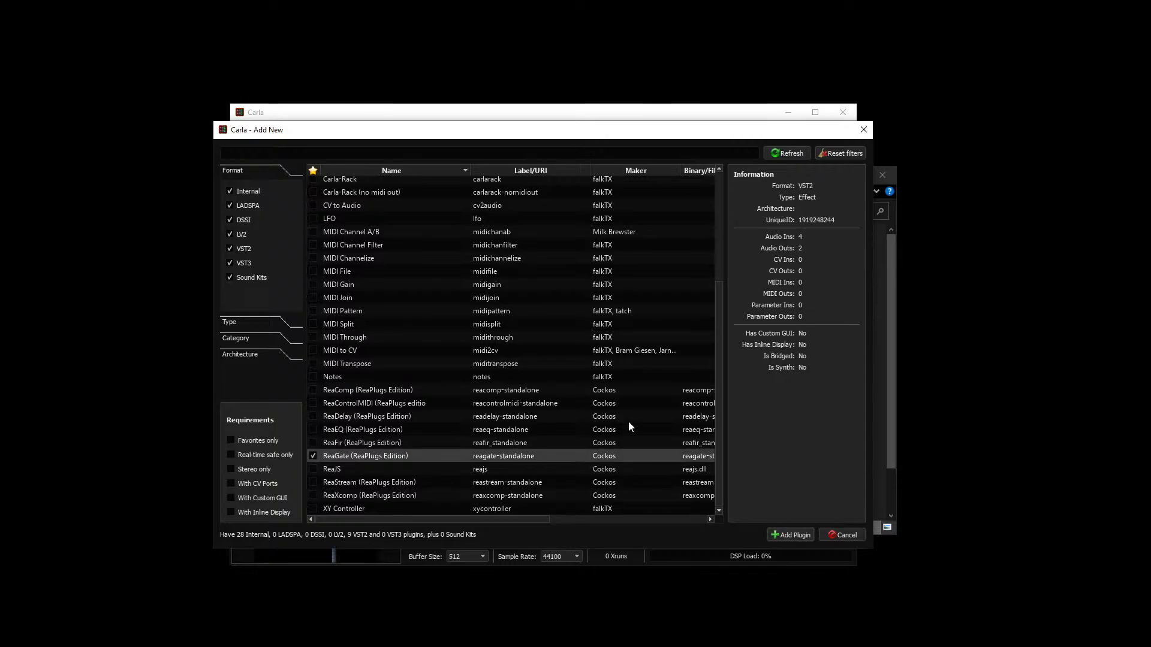
click(791, 534)
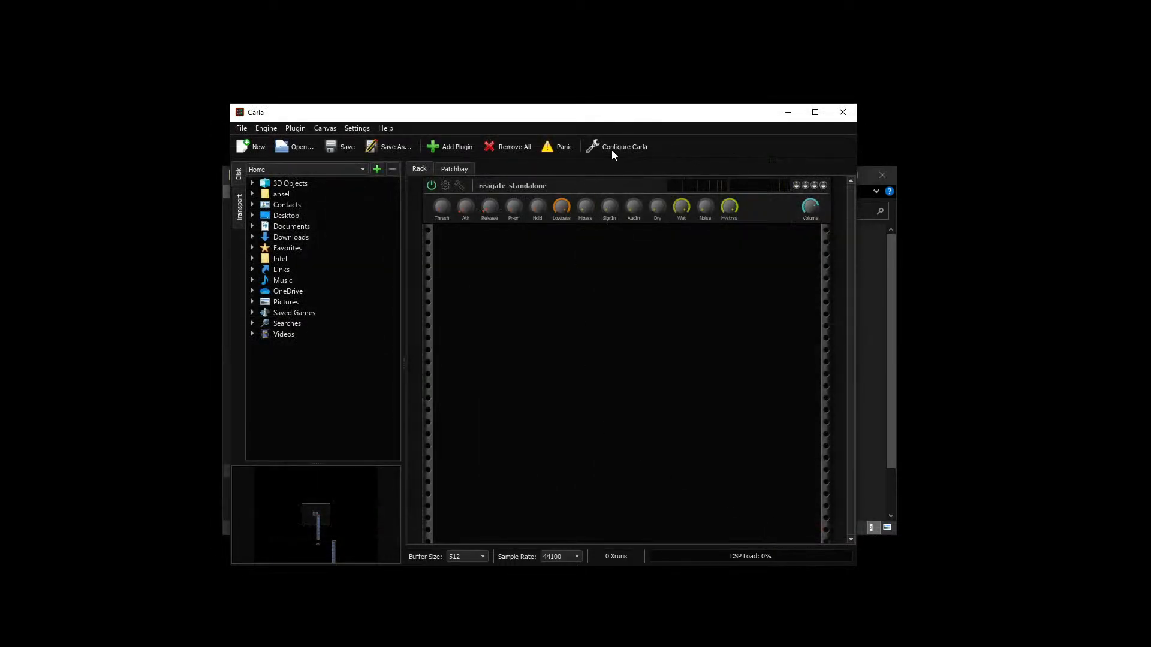
Step: Maximize Carla's window and separate the overlapping reagate-standalone and Audio Input blocks in the patchbay, with Audio Input on the left
drag(591, 120, 567, 94)
double_click(567, 95)
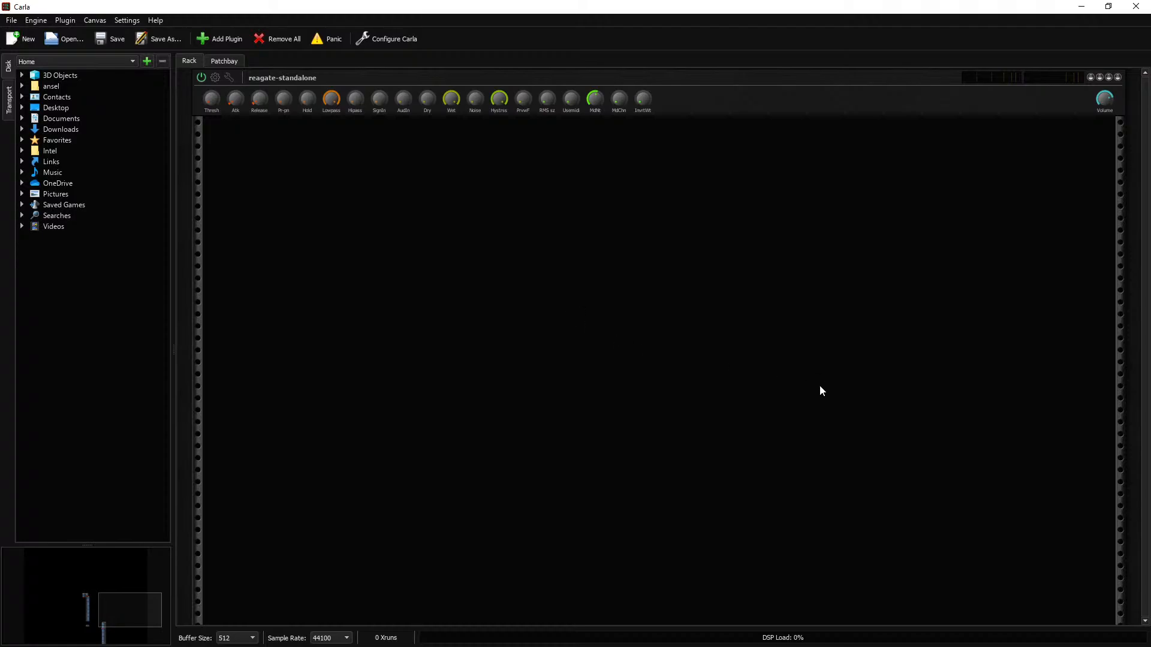
click(223, 61)
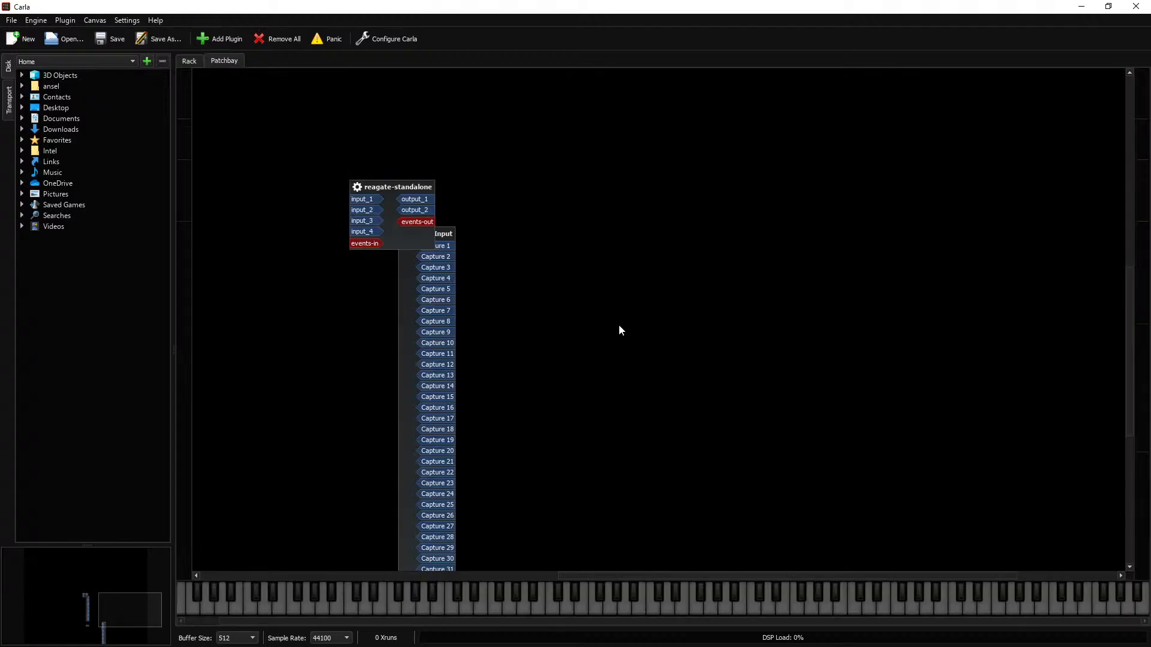
drag(389, 199, 596, 201)
drag(397, 422, 365, 339)
drag(401, 385, 365, 250)
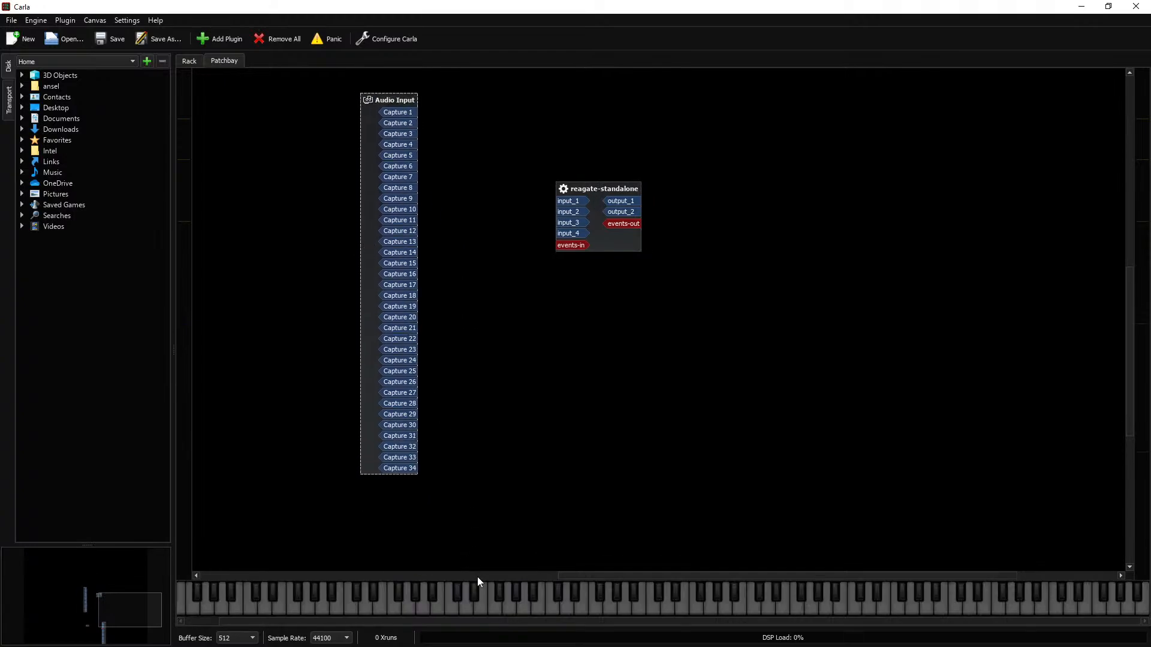
Step: Move the Audio Output block up from the lower part of the patchbay and place it to the right of reagate-standalone
drag(580, 573, 919, 441)
scroll(923, 428, down, 5)
scroll(779, 423, up, 7)
scroll(647, 433, down, 7)
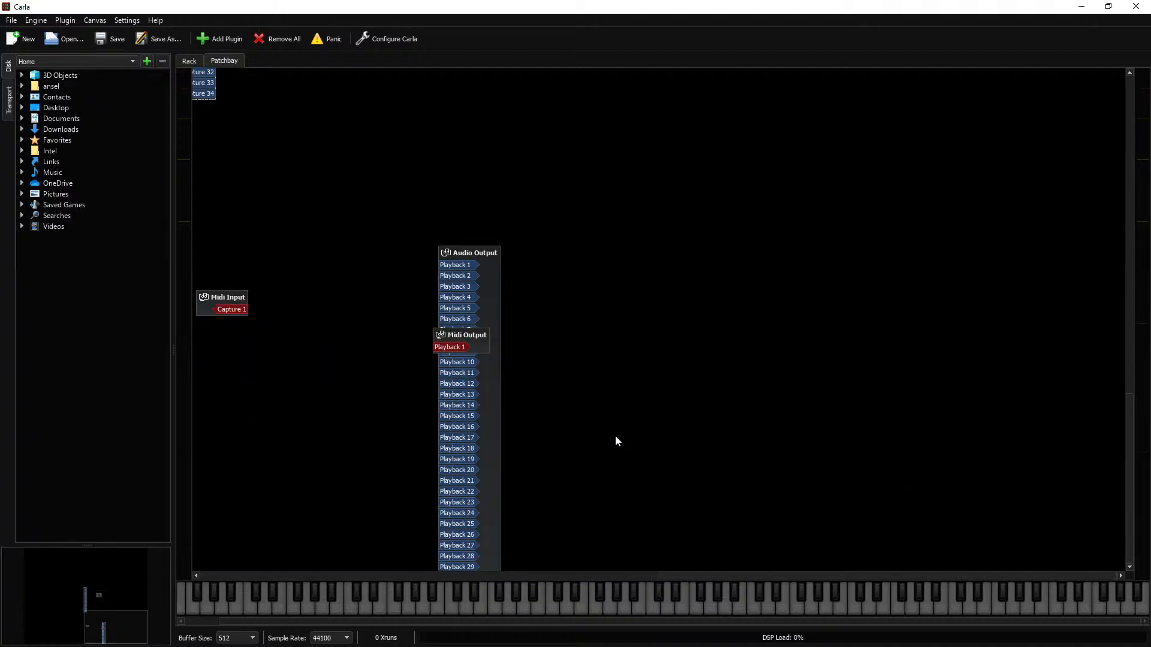
drag(703, 579, 552, 599)
drag(791, 430, 797, 155)
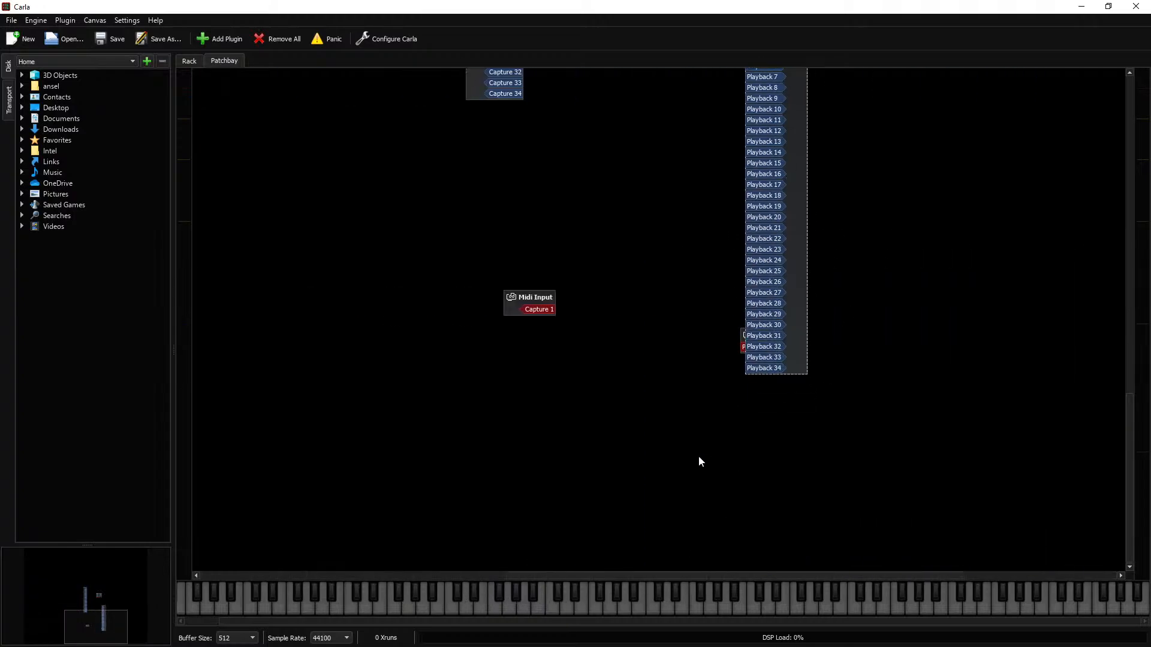
scroll(590, 435, up, 5)
drag(786, 449, 850, 239)
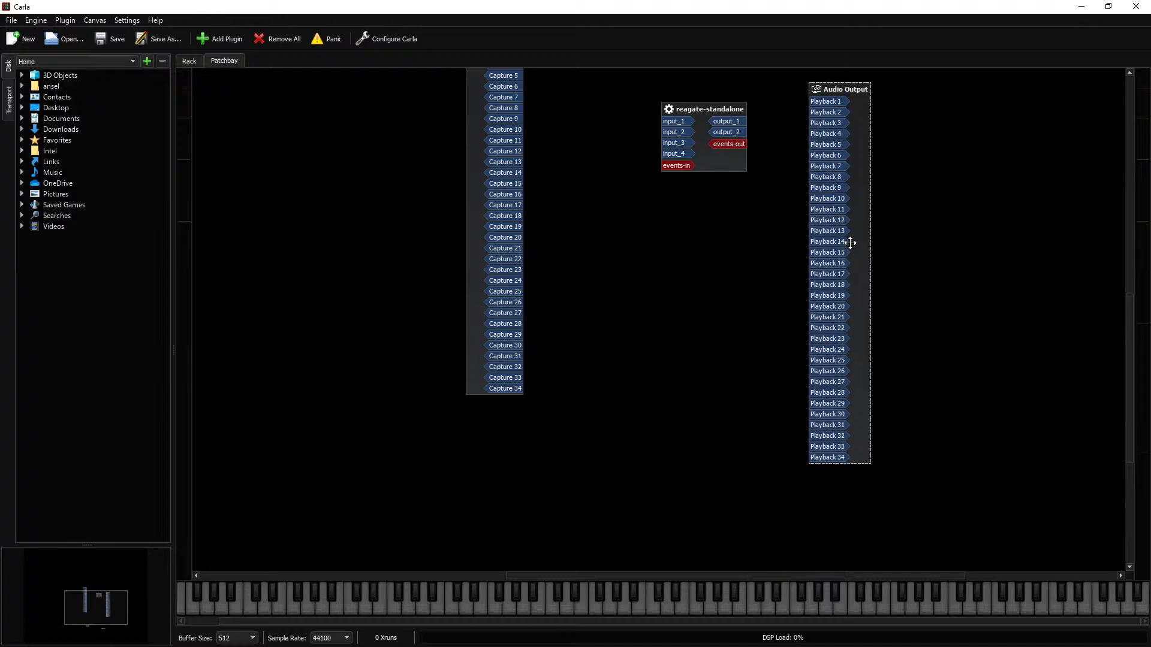
Step: Line up the Audio Input and Audio Output blocks at about the same height and center reagate-standalone between them
scroll(627, 309, up, 5)
drag(460, 389, 426, 259)
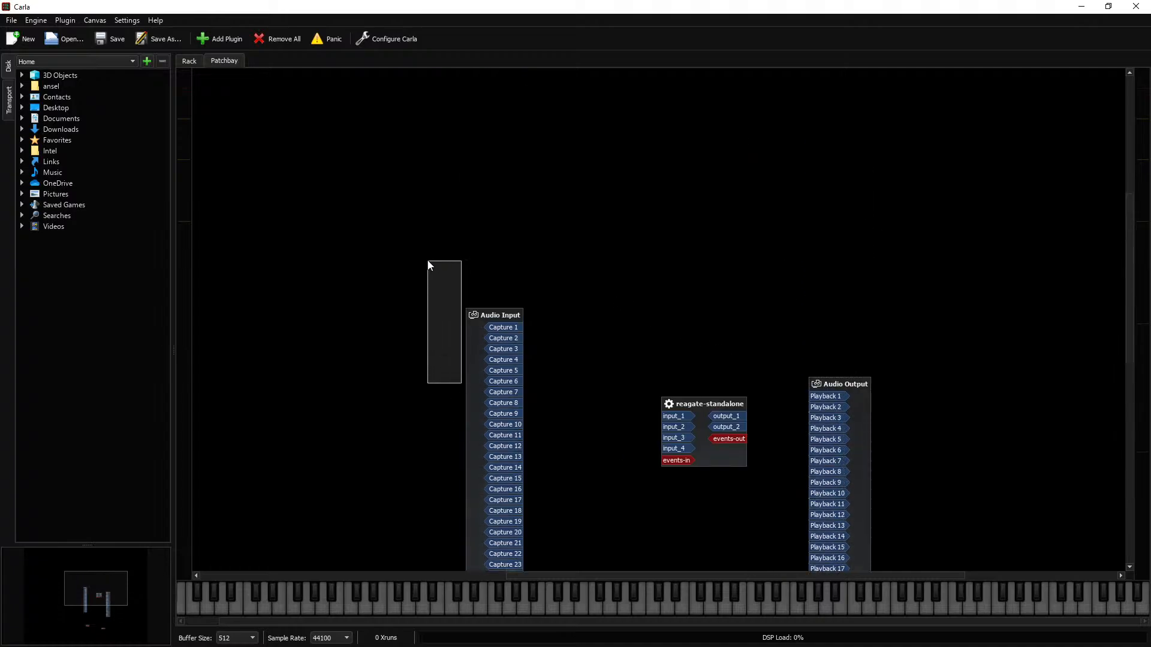
drag(476, 402, 424, 217)
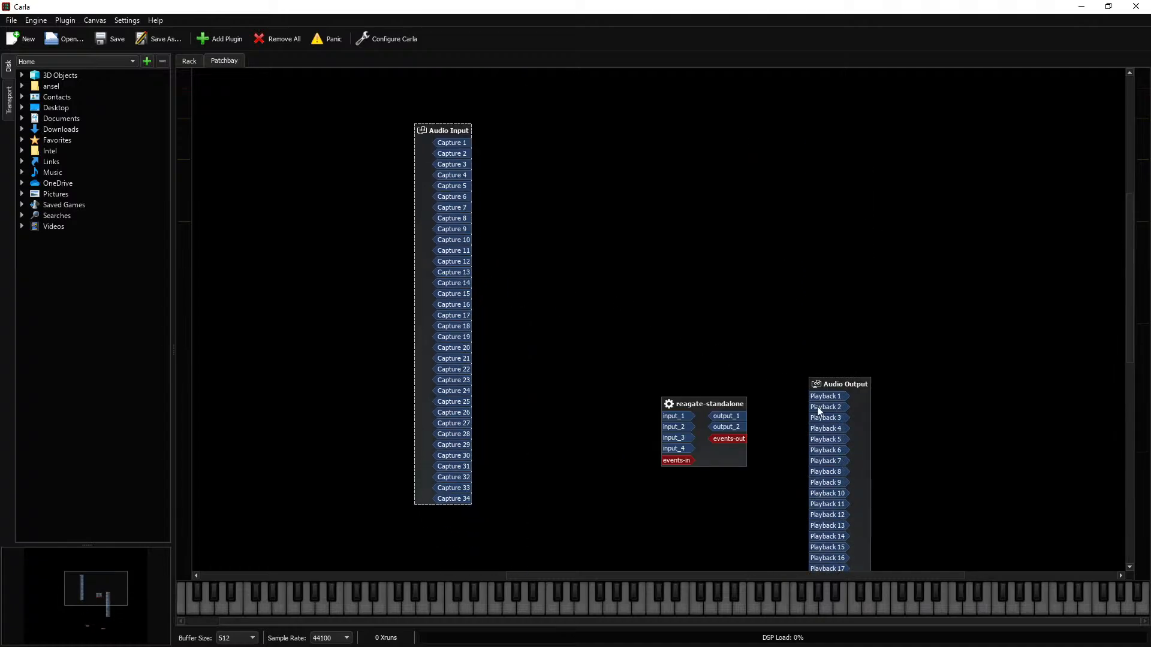
drag(869, 446, 828, 199)
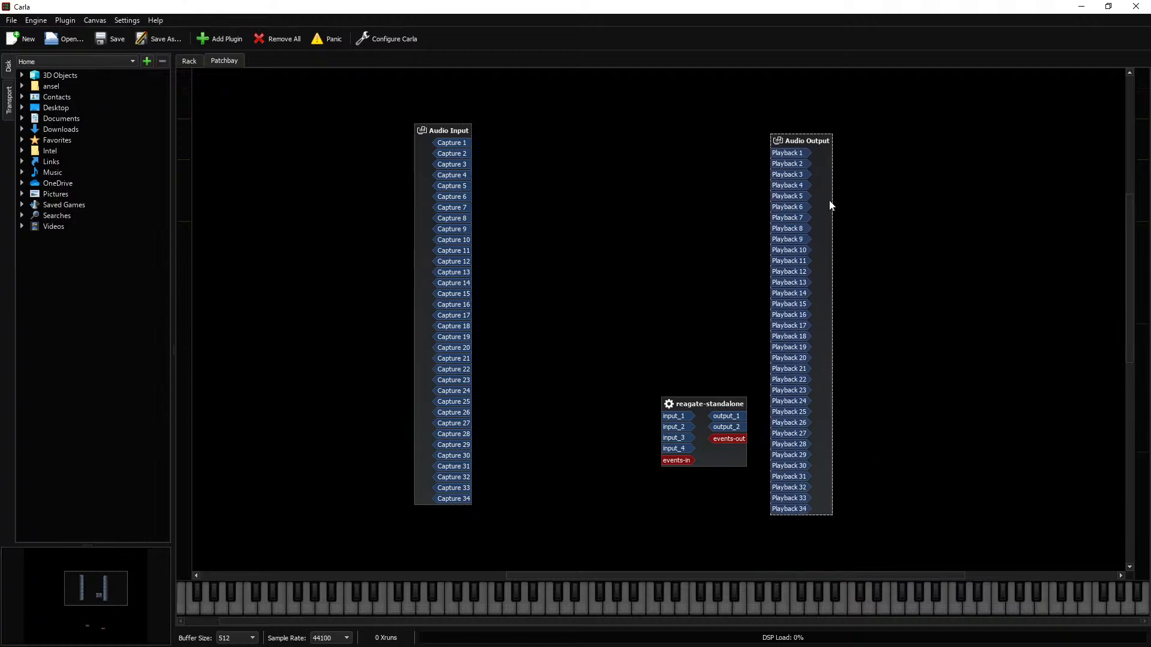
drag(737, 458, 628, 289)
click(655, 339)
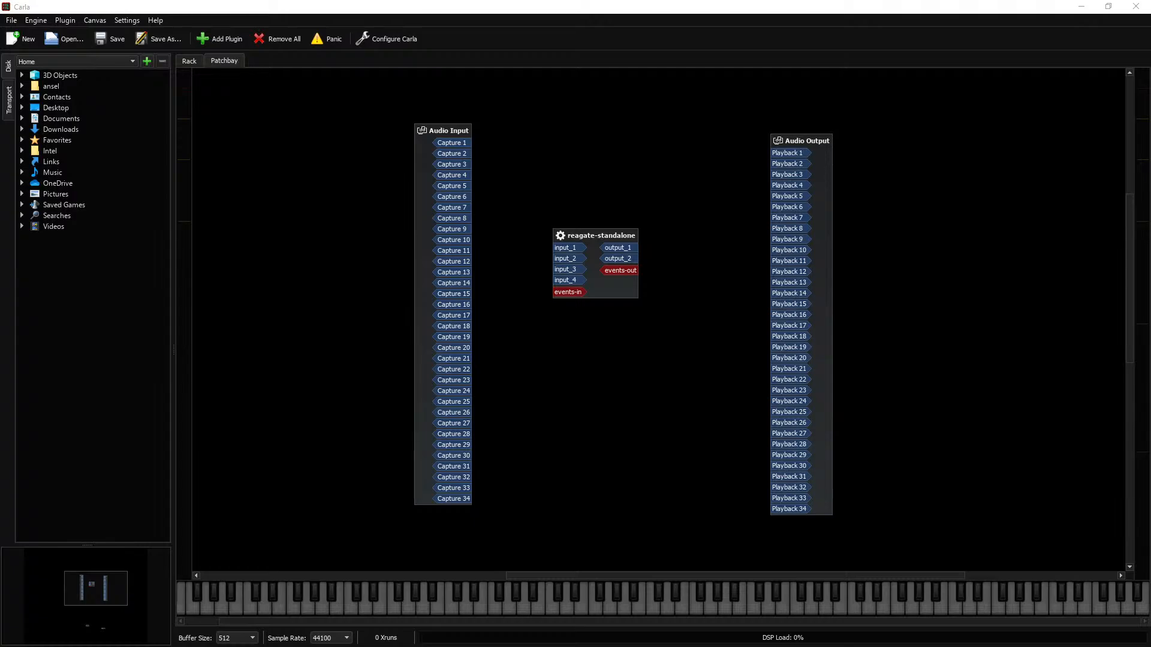
Step: Switch to Voicemeeter Potato and set Hardware Input 1 to WDM: Microphone (Realtek USB Audio) and output A1 to WDM: Speakers (Sound Blaster Z)
key(alt+Tab)
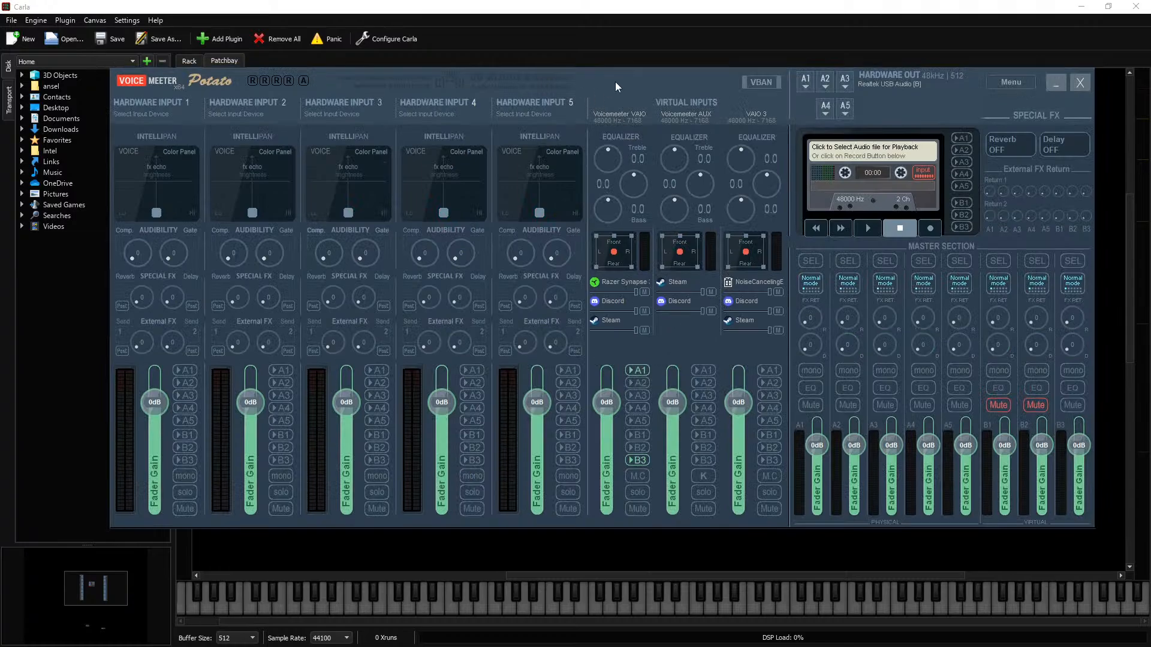
drag(615, 81, 577, 88)
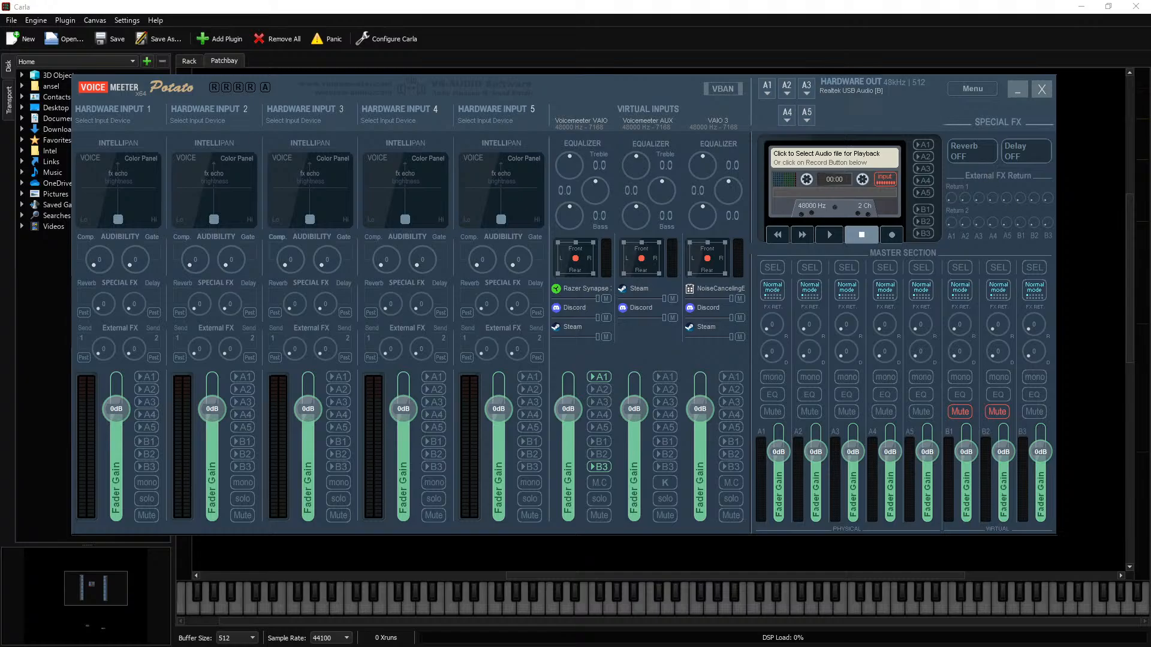
click(139, 120)
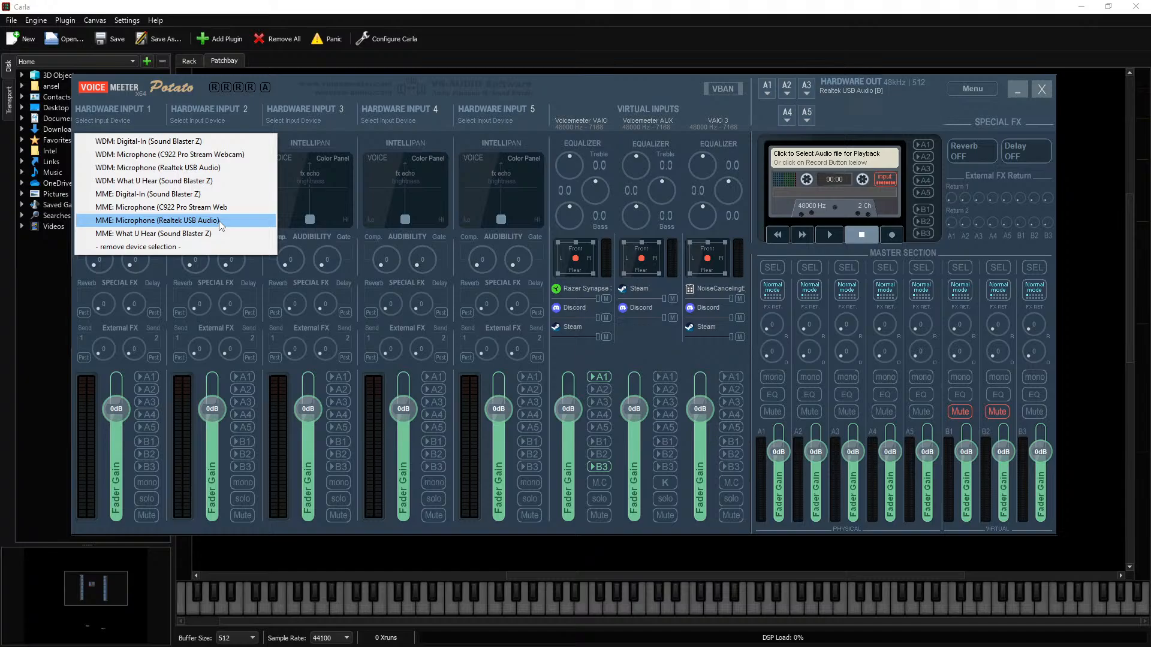
click(206, 167)
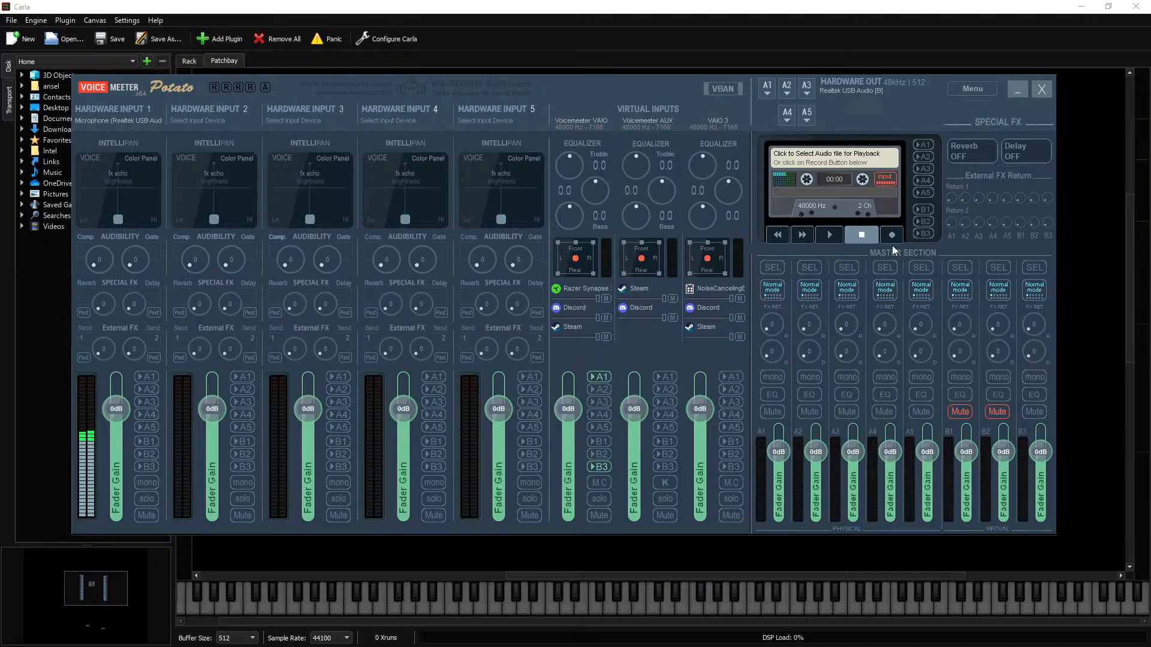
click(766, 92)
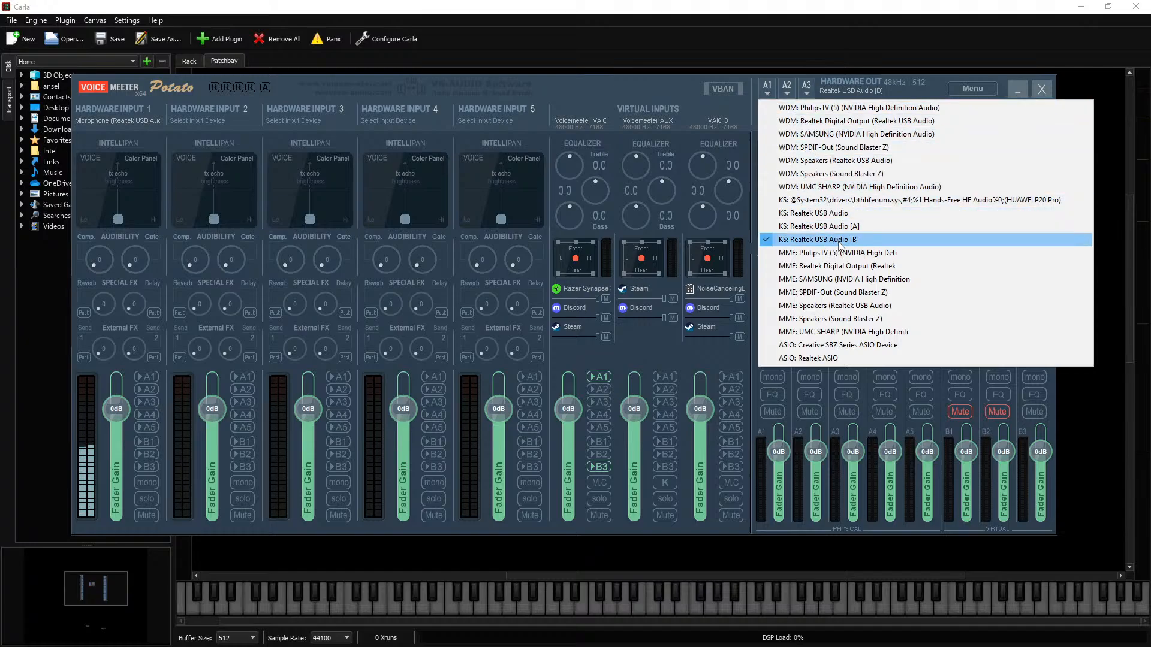
click(823, 175)
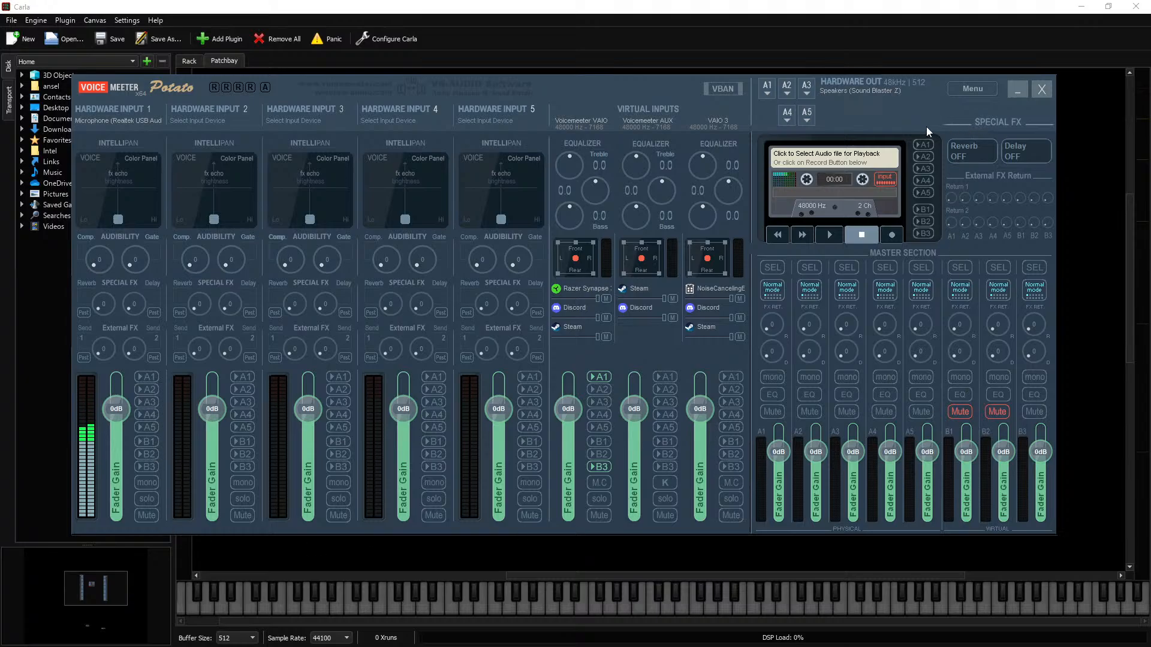
Step: Activate the patch inserts for In1 Left and In1 Right in Voicemeeter's system settings, and close the settings
click(989, 88)
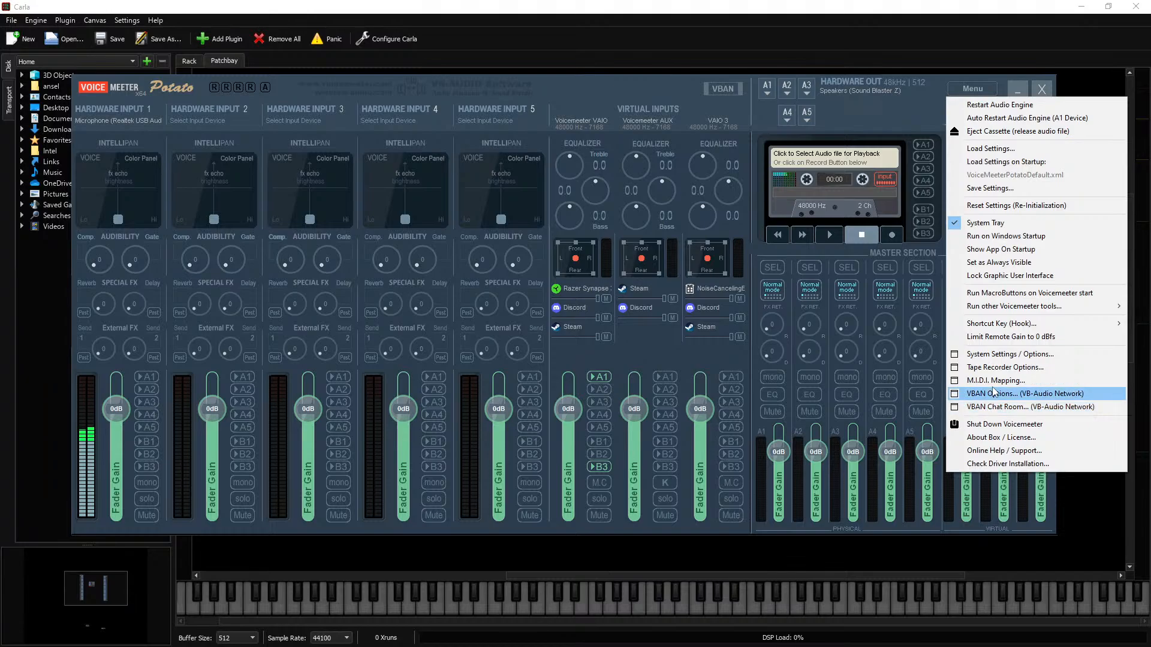
click(990, 353)
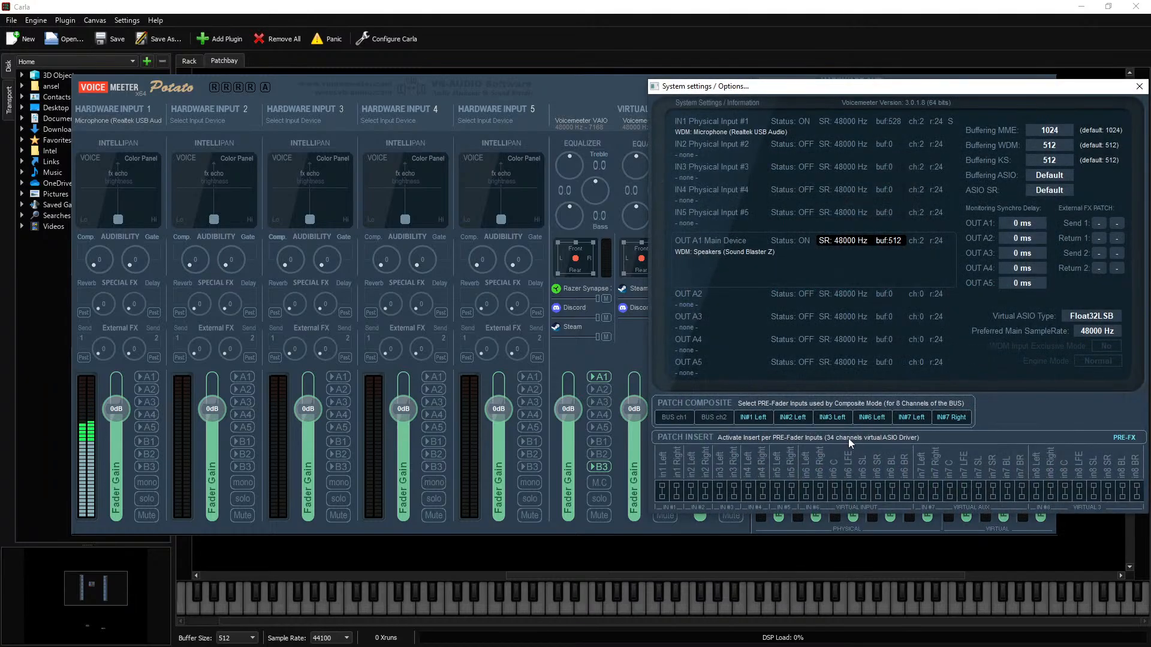
click(675, 498)
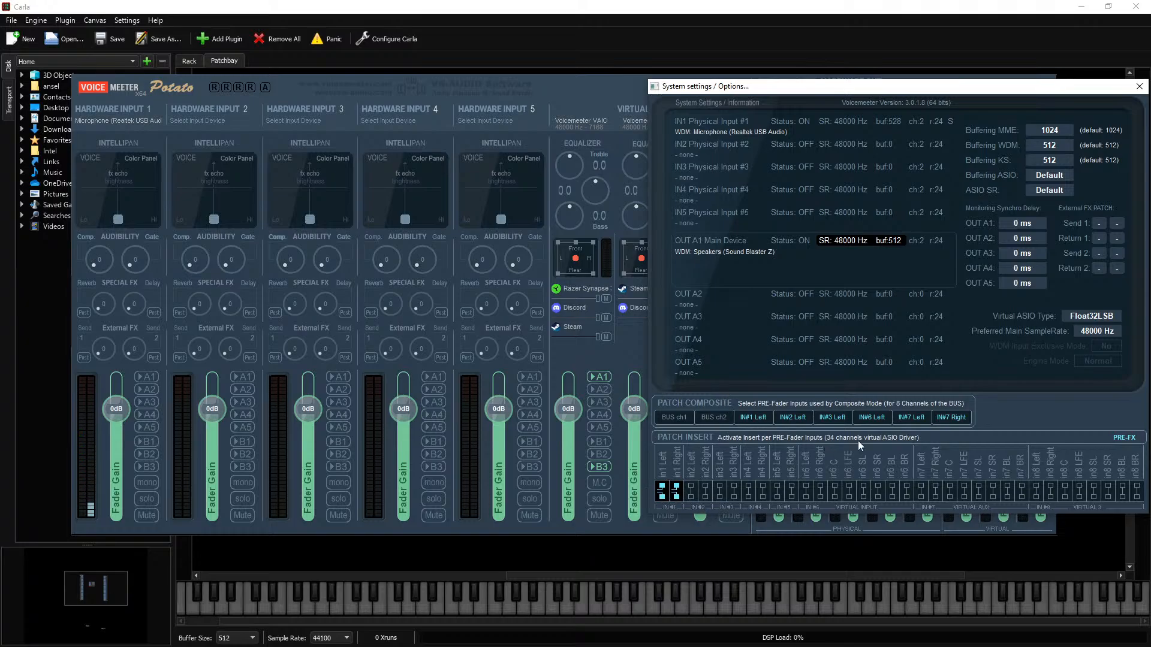
click(1141, 88)
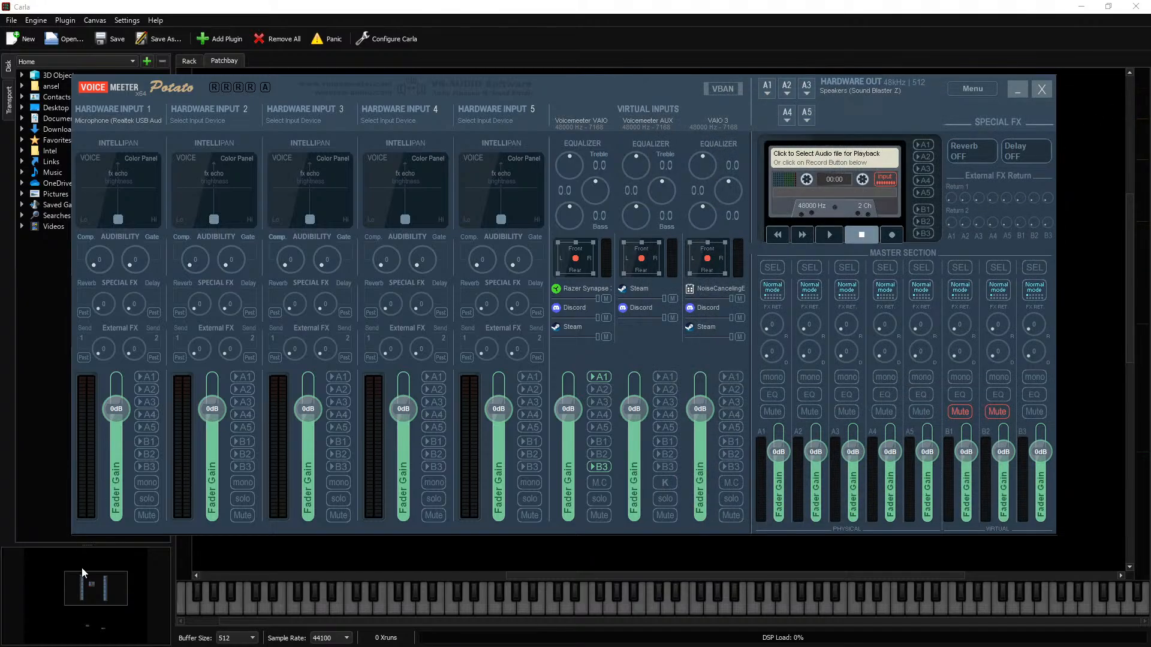
Step: Return to Carla and wire Capture 1 and 2 through reagate-standalone's first two inputs and outputs to Playback 1 and 2
click(545, 55)
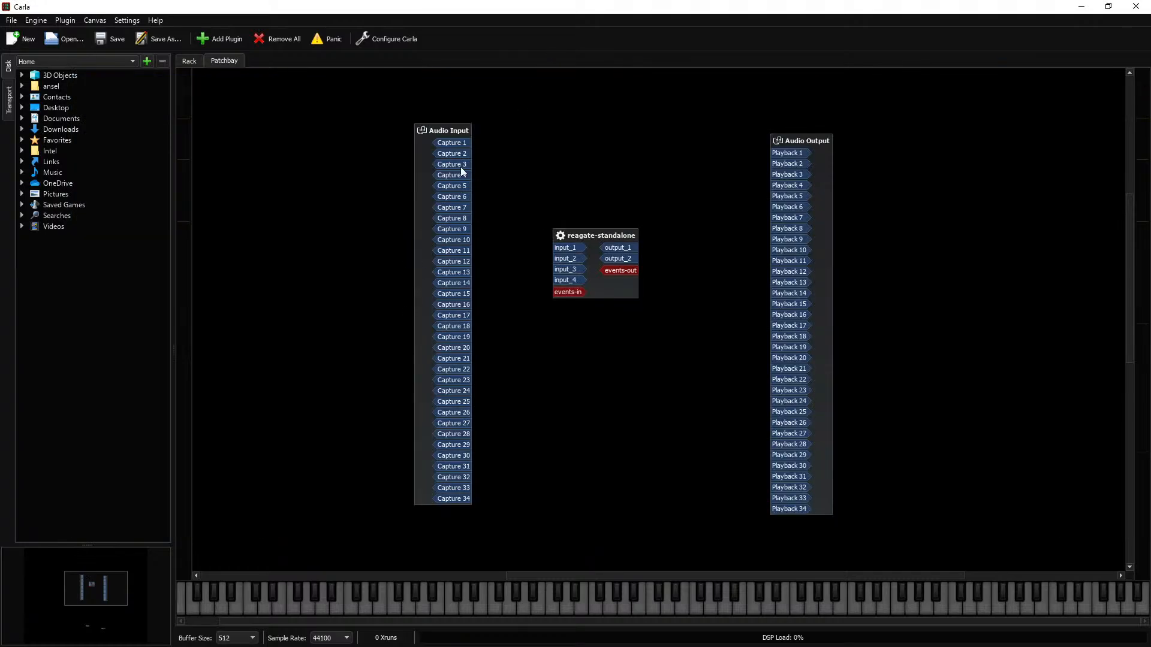
drag(466, 142, 788, 154)
drag(636, 177, 788, 163)
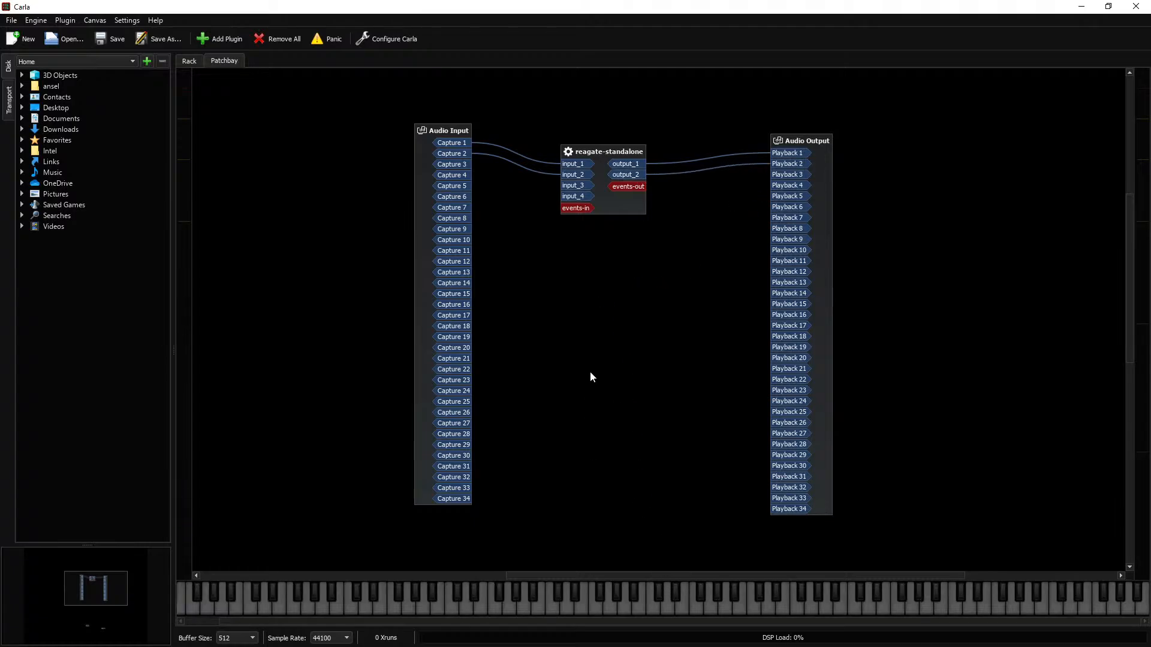
Step: Check the Hardware Input 1 level in Voicemeeter Potato and return to Carla's patchbay
click(618, 205)
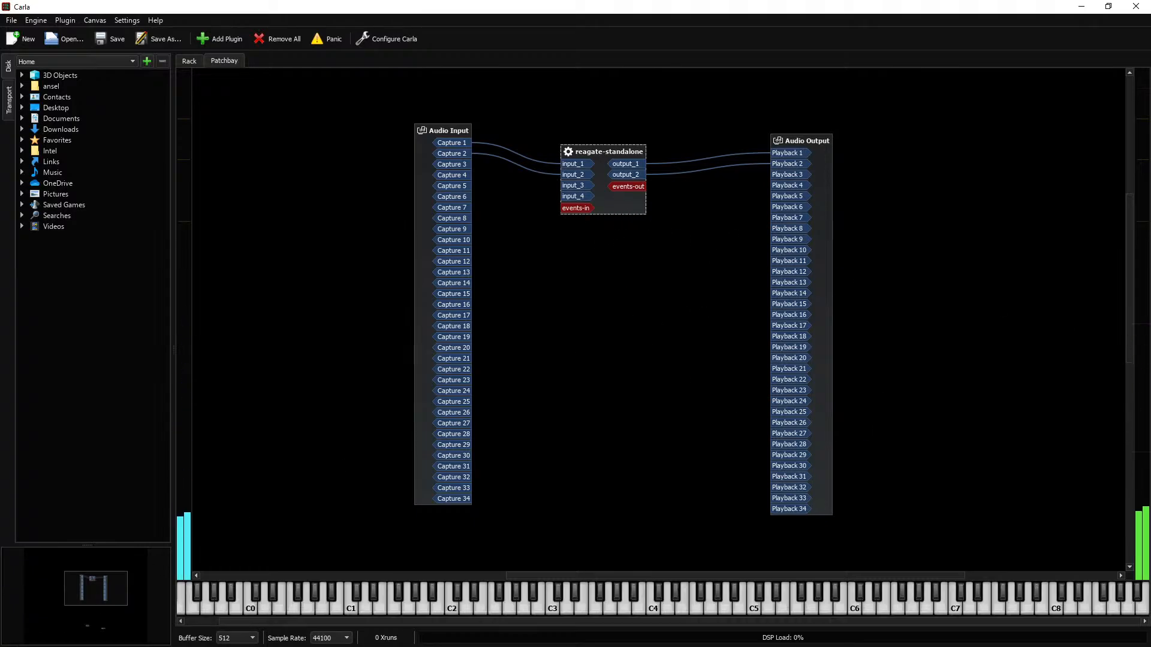
key(alt+Tab)
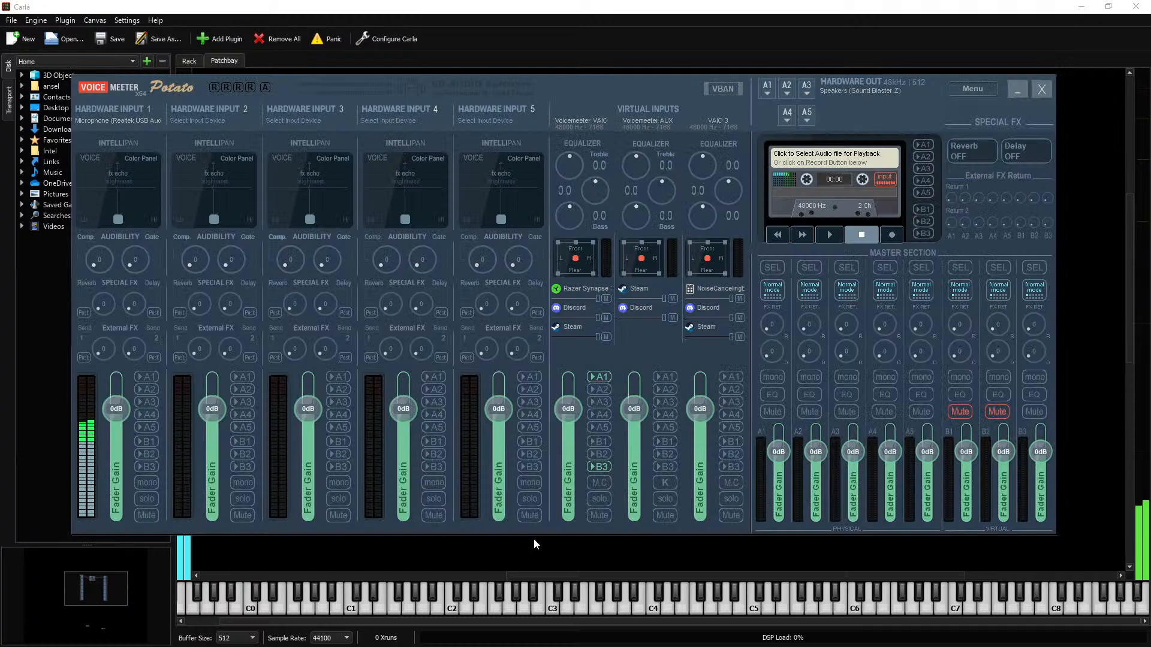
click(553, 553)
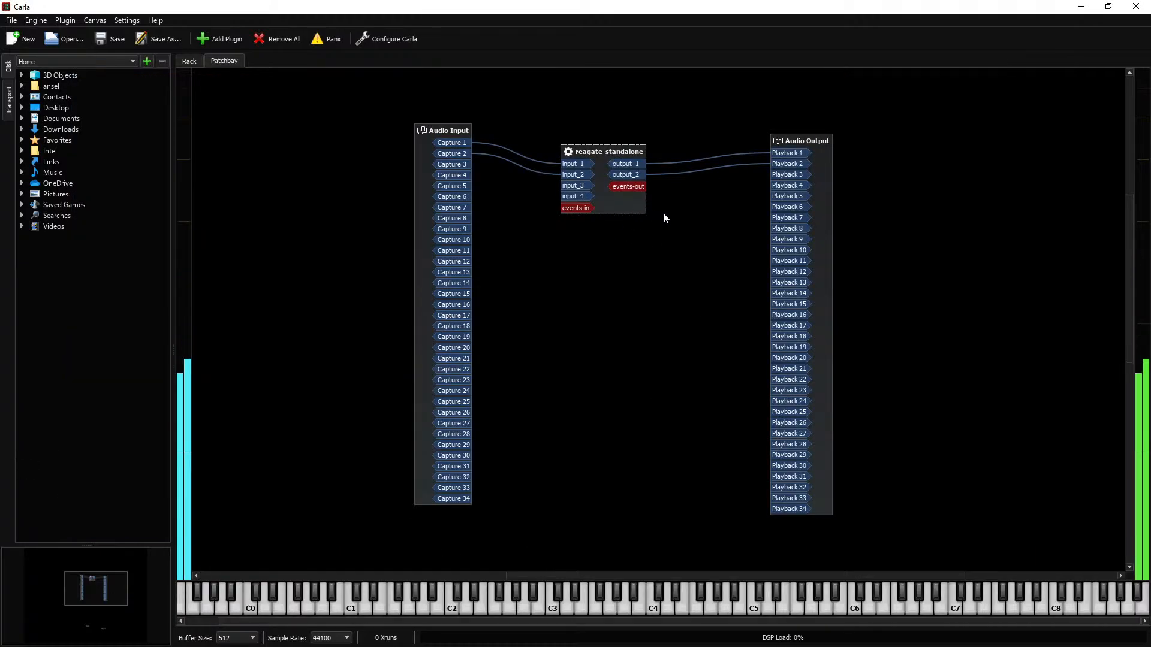
Step: Open the reagate-standalone interface, raise the gate threshold to -26.5 dB, and close it
double_click(614, 204)
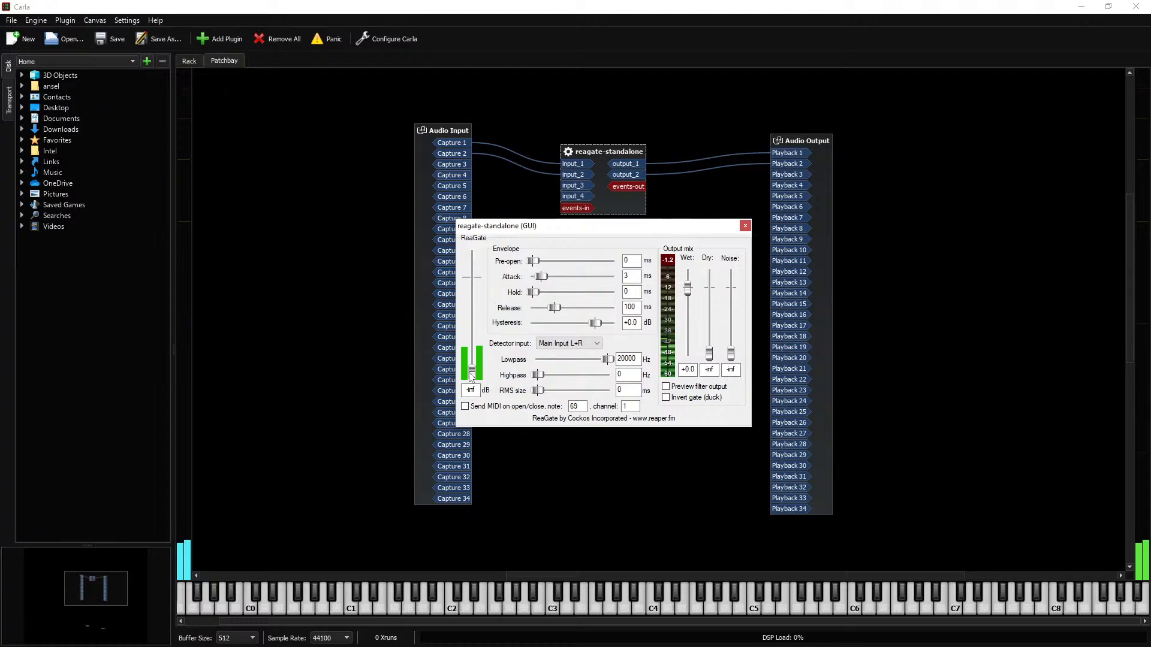
drag(472, 375, 474, 342)
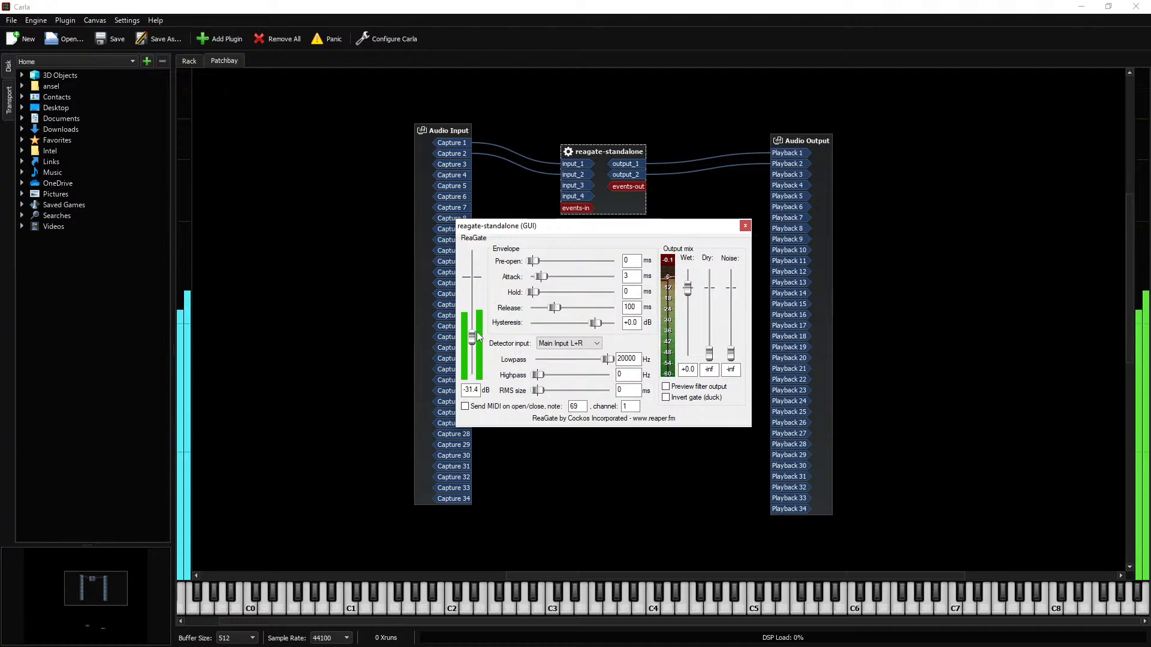
drag(472, 341, 471, 333)
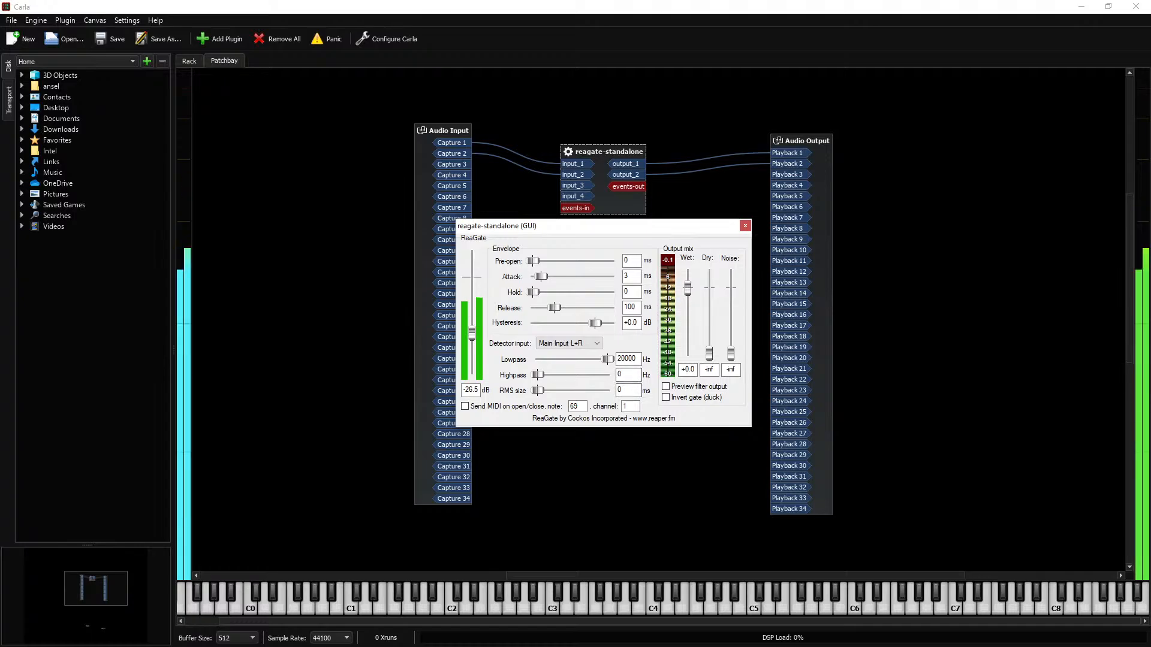
click(745, 226)
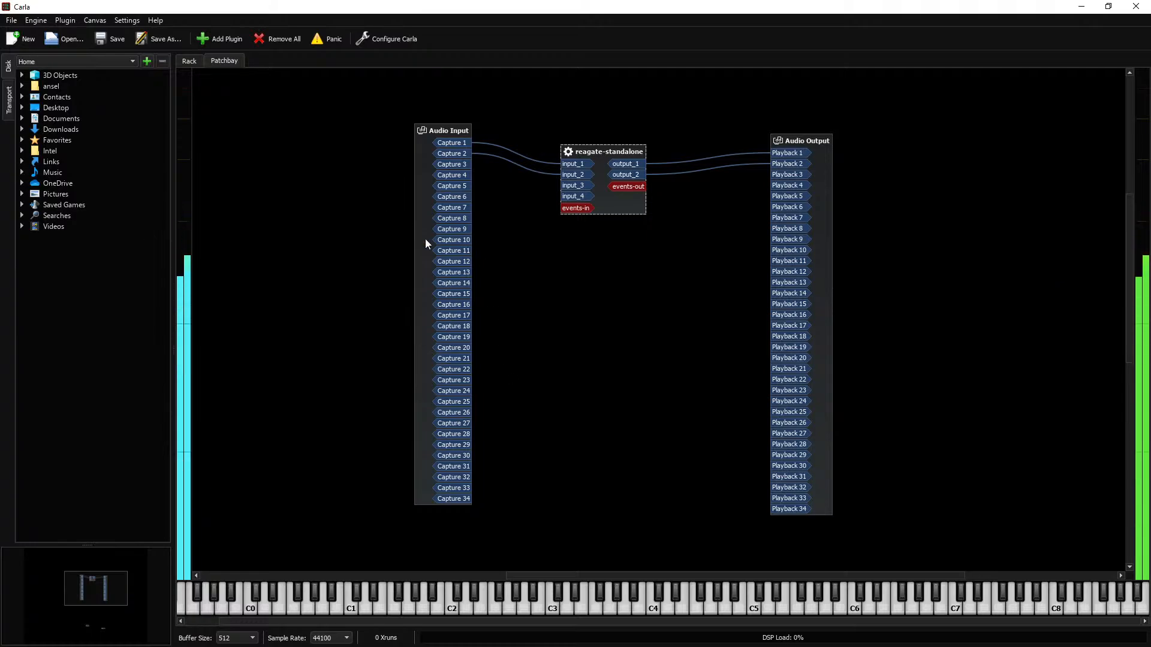
Step: Spread the patchbay blocks apart, with Audio Input and reagate-standalone farther left and Audio Output farther right
drag(425, 239, 277, 250)
drag(580, 209, 393, 200)
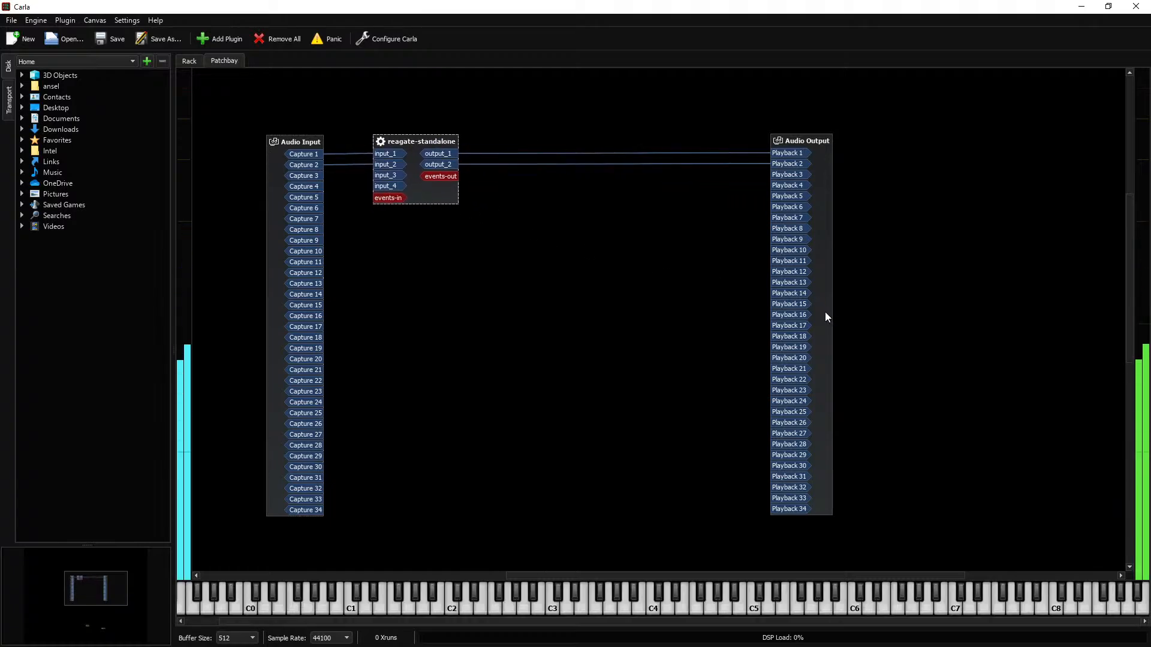
drag(825, 316, 991, 311)
Step: Mark ReaFir (ReaPlugs Edition) as a favorite, add it to the patchbay, and place it between reagate-standalone and Audio Output
click(407, 268)
right_click(407, 267)
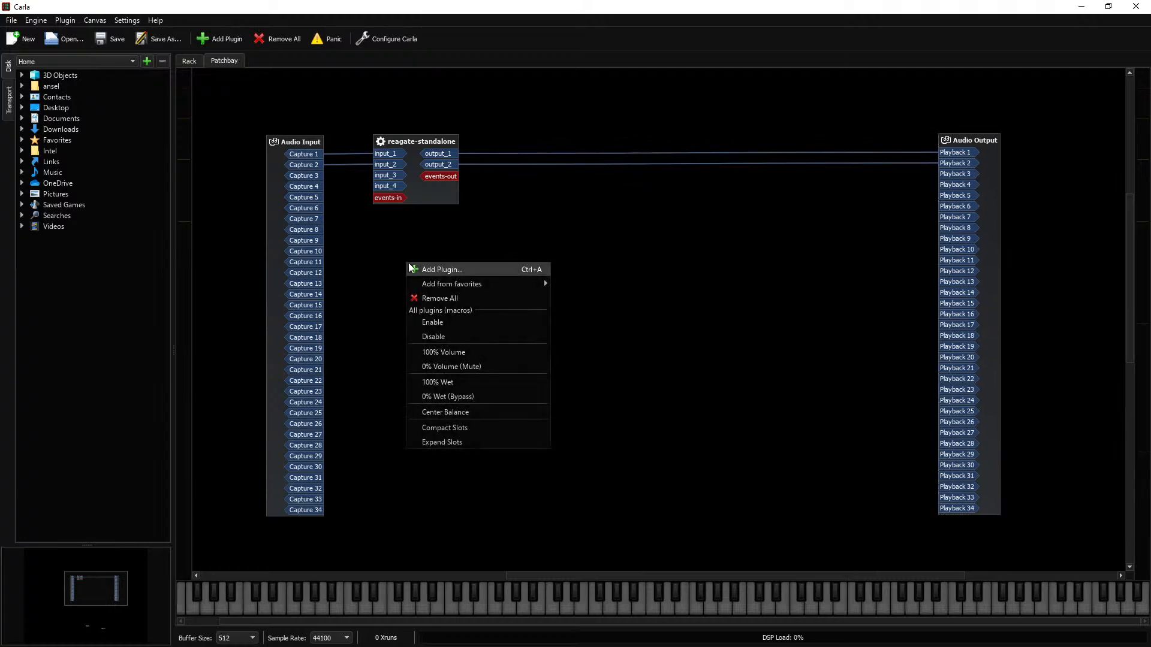
click(432, 270)
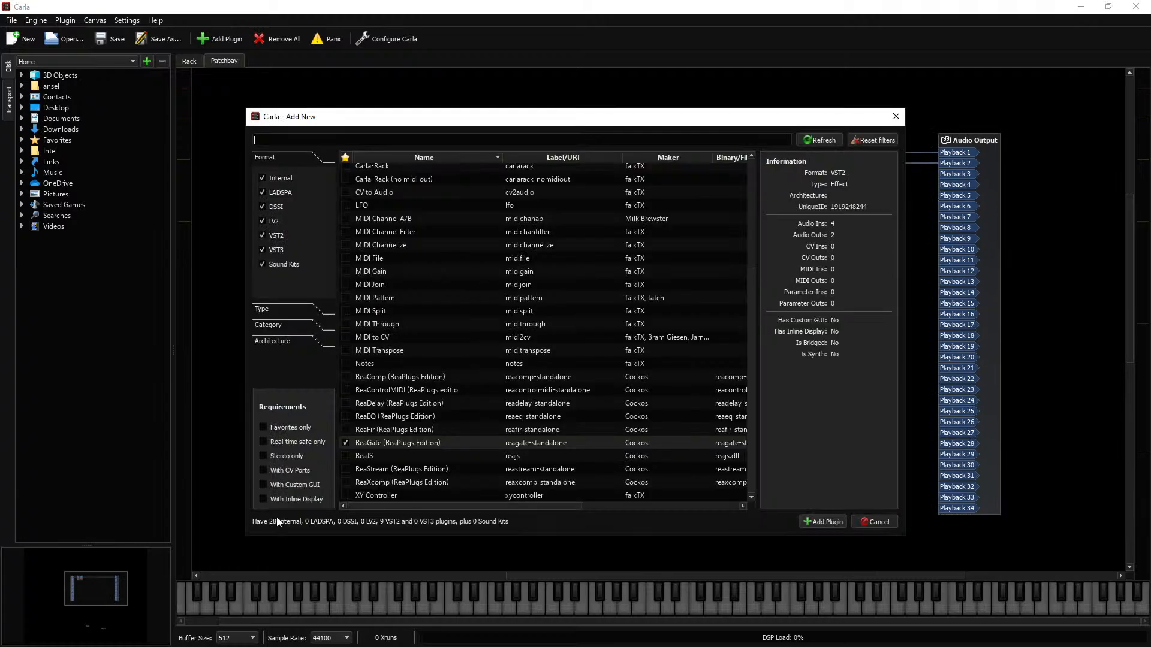
click(347, 429)
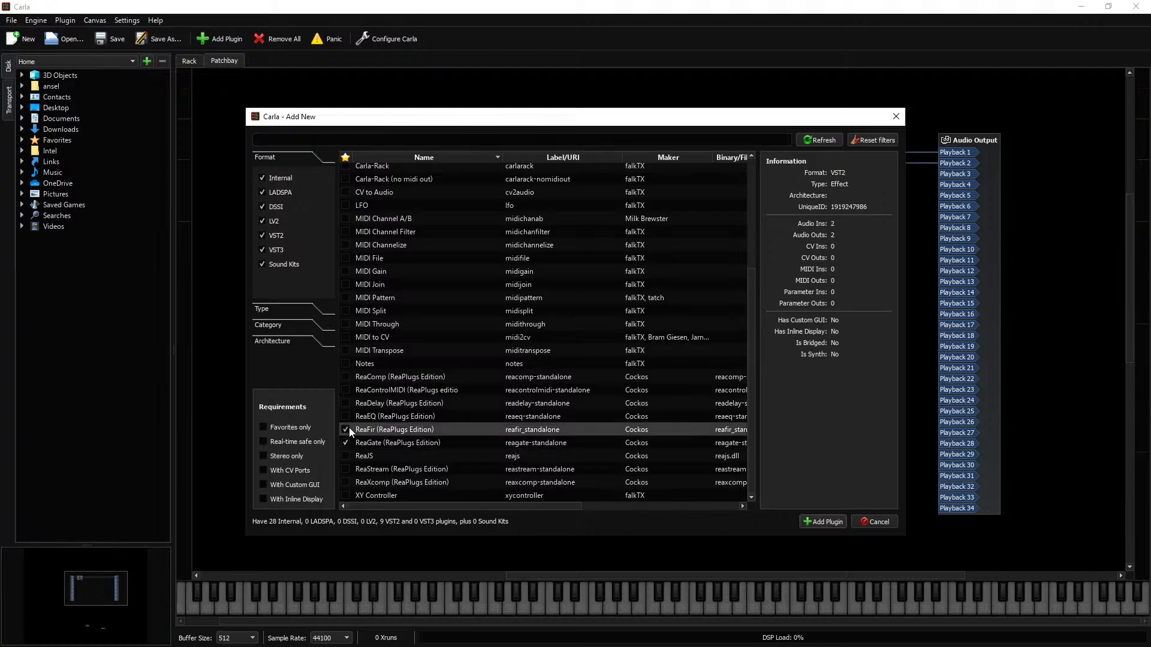
click(821, 522)
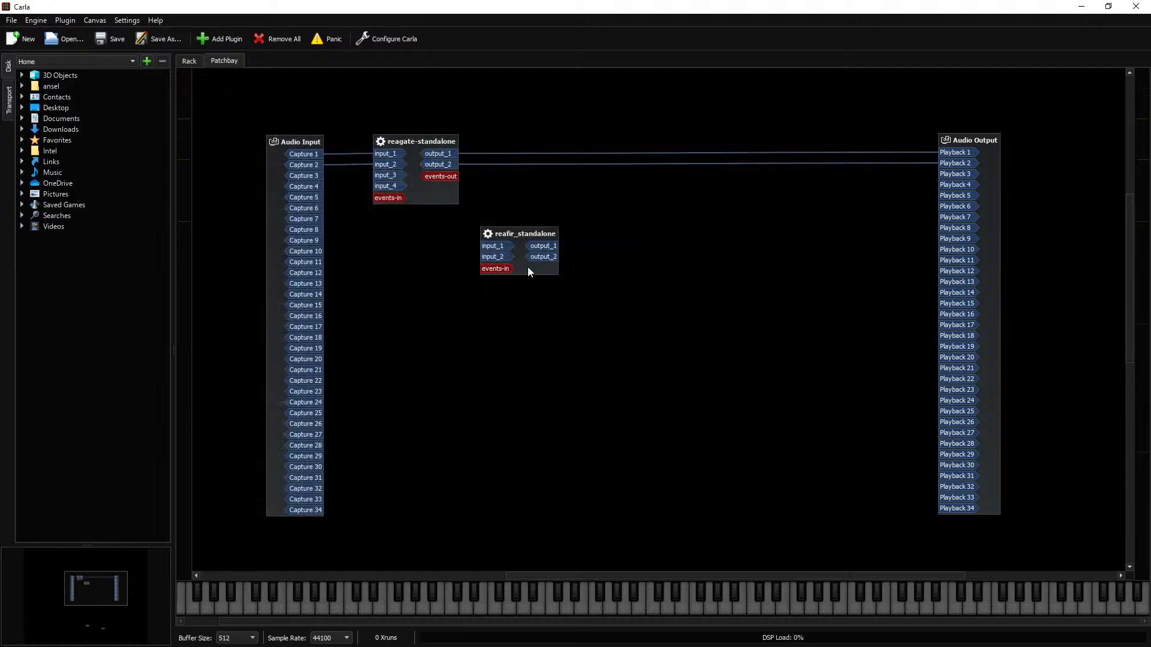
drag(528, 271, 618, 310)
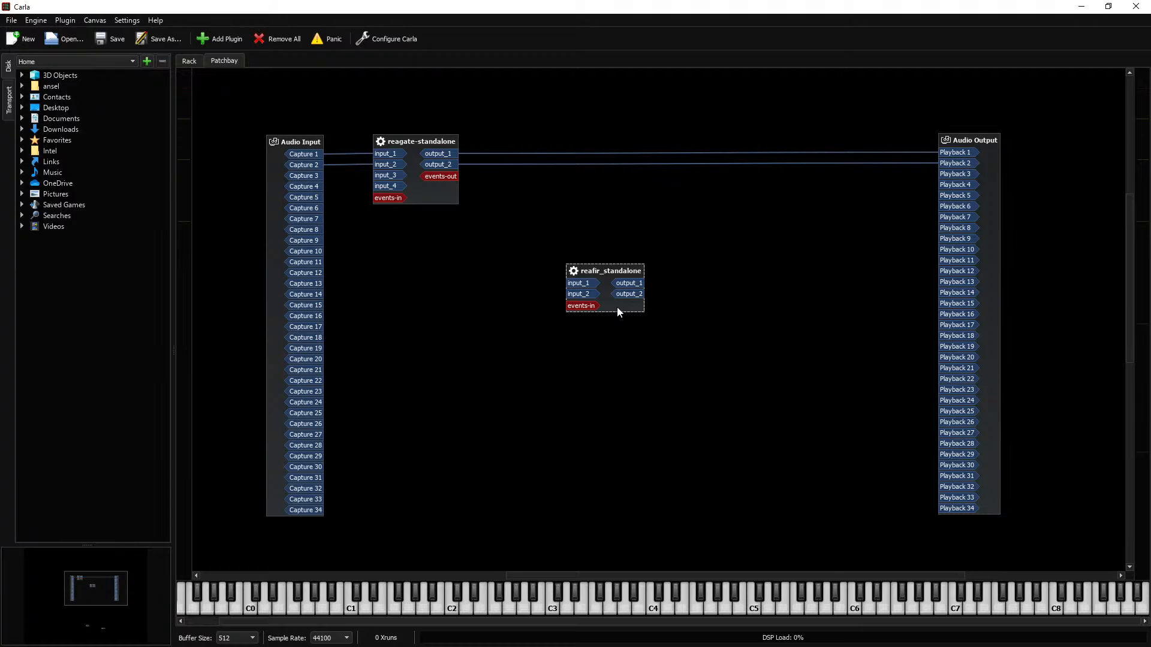
Step: Open the reafir_standalone interface, keep the edit mode at Points (smooth), and set the mode to Subtract
double_click(618, 311)
click(577, 254)
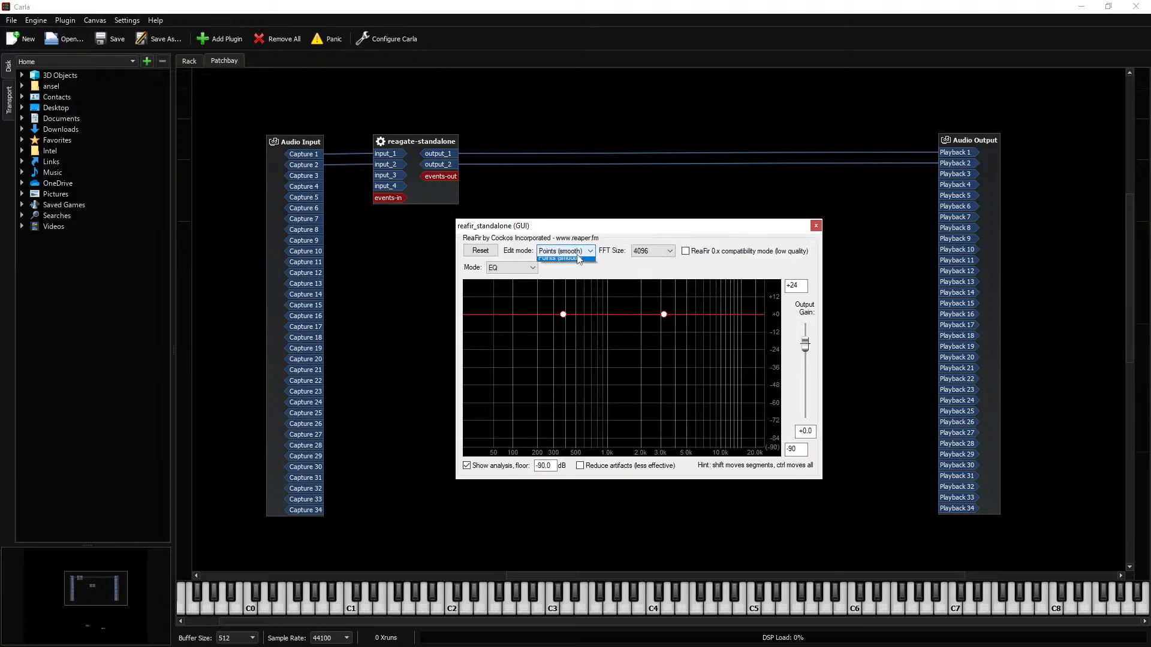
click(573, 258)
click(532, 267)
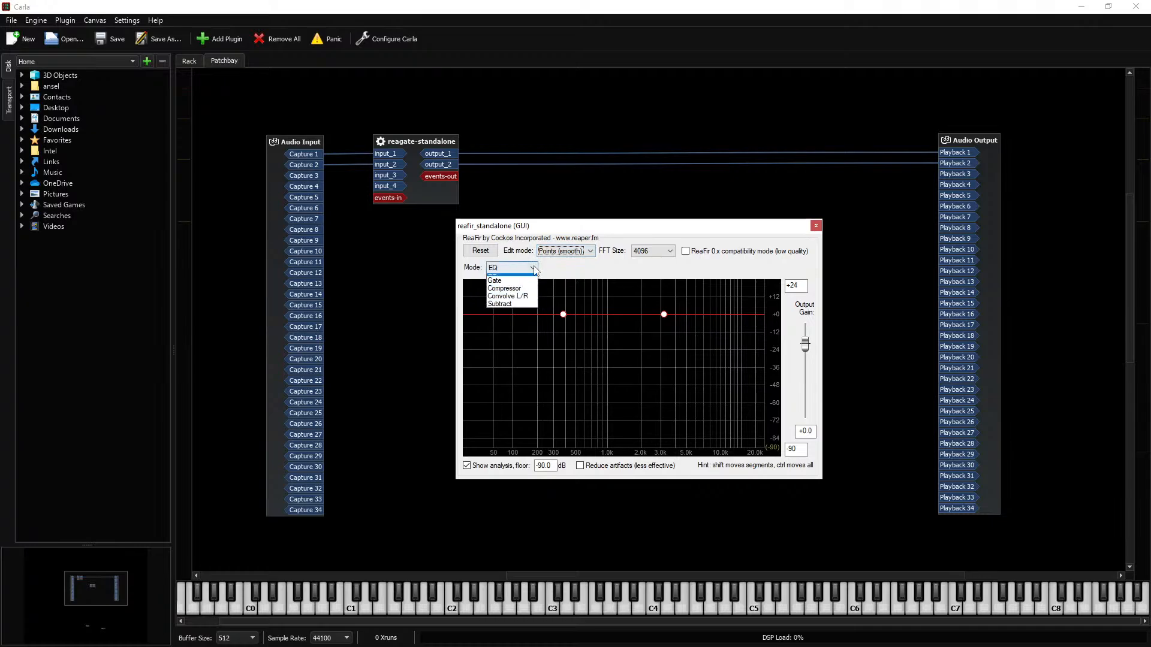
click(517, 309)
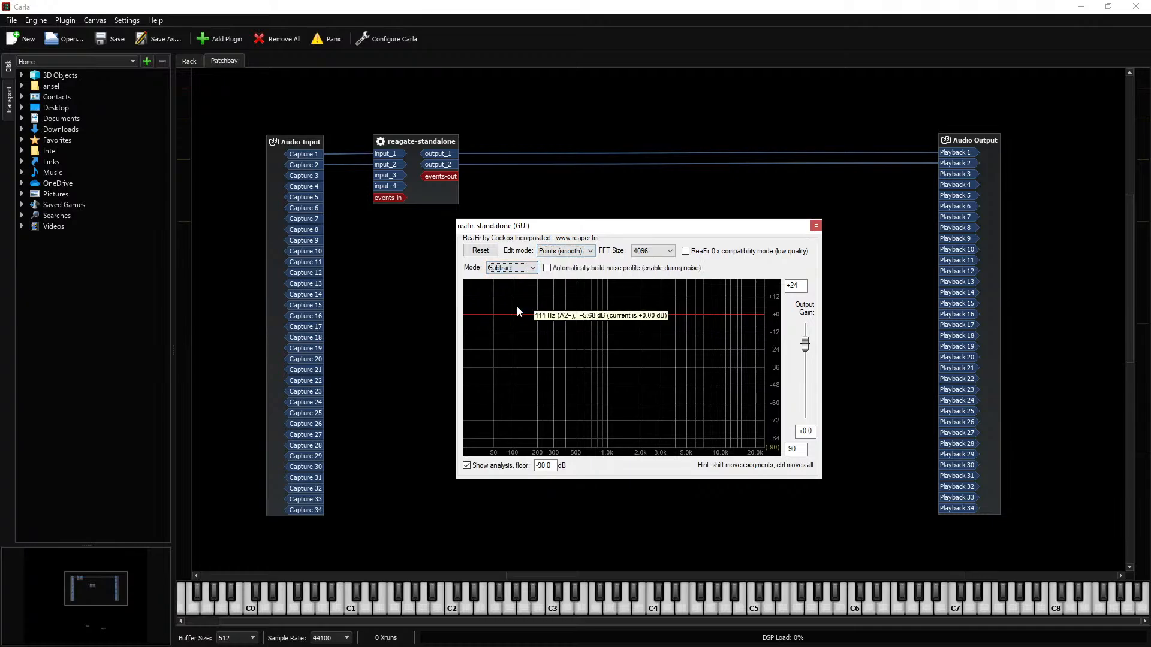
Step: Keep the ReaFir mode at Subtract, set the edit mode to Precise with automatic noise profile building enabled, and close the interface
click(520, 274)
click(520, 274)
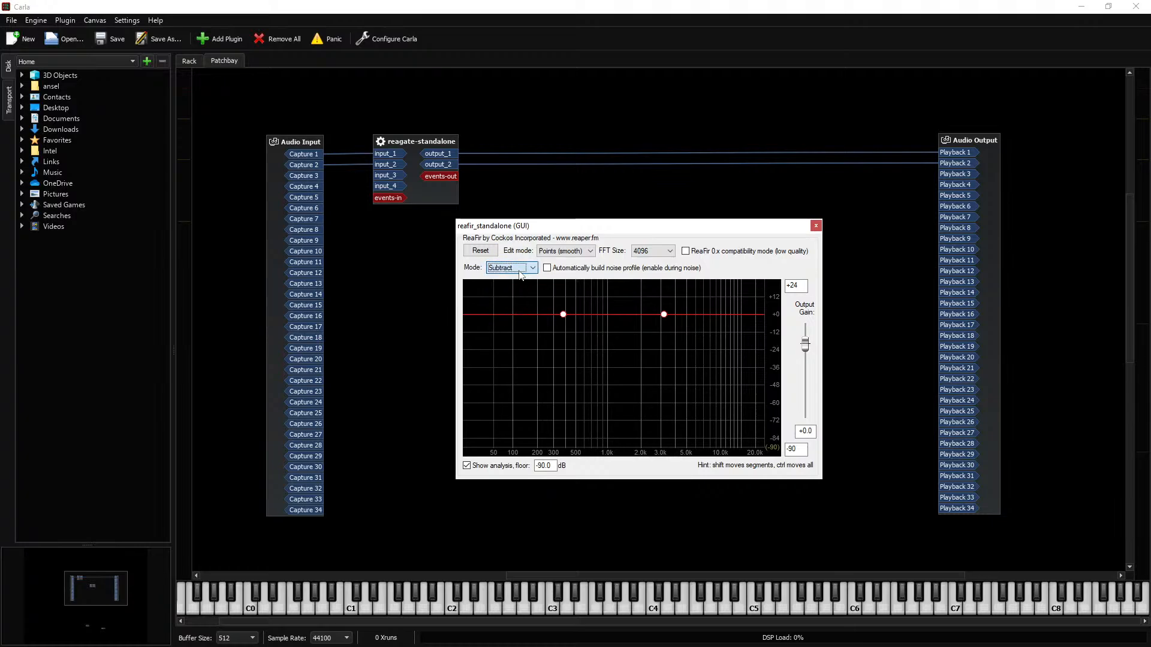
click(520, 275)
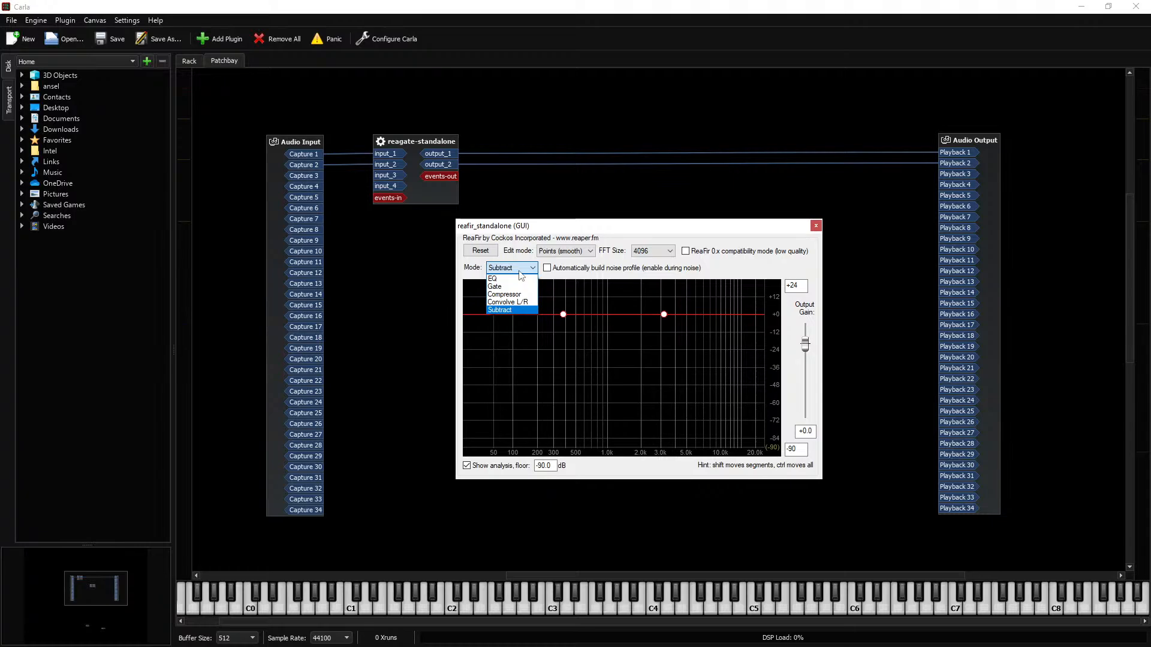
click(520, 276)
click(580, 251)
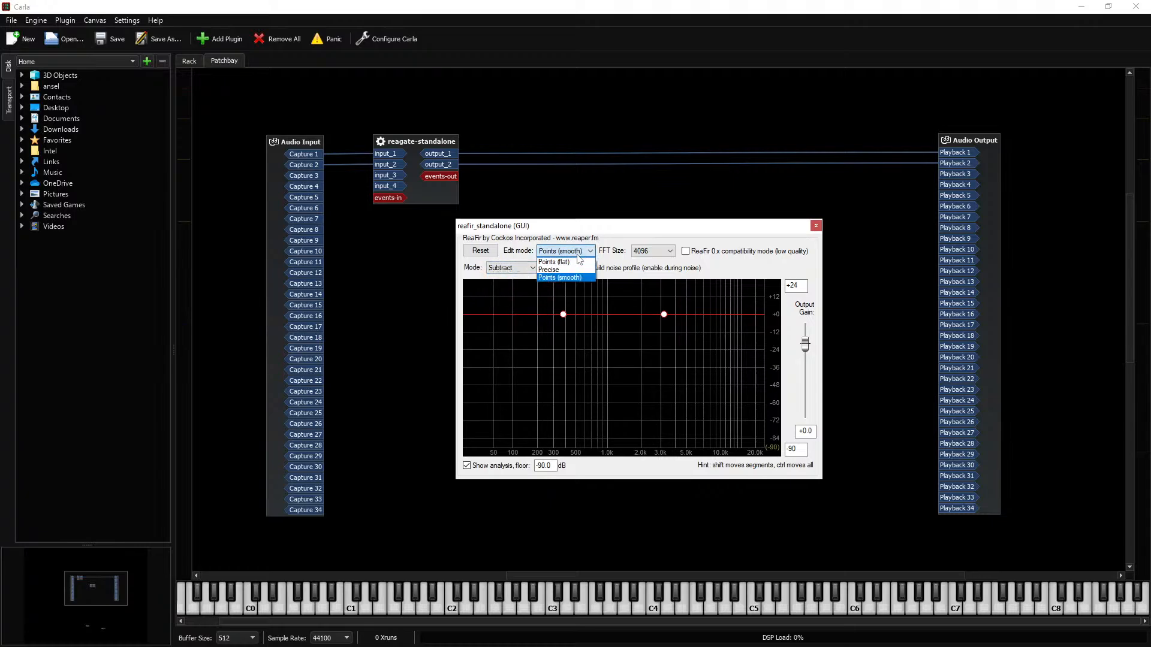
click(585, 270)
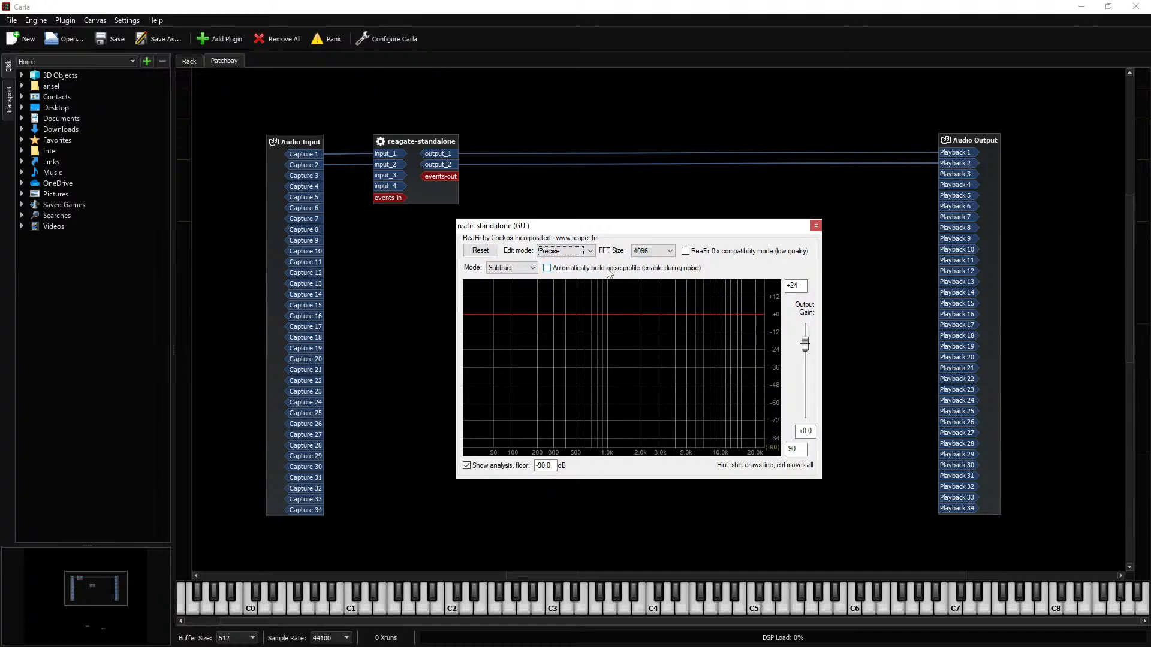
click(647, 272)
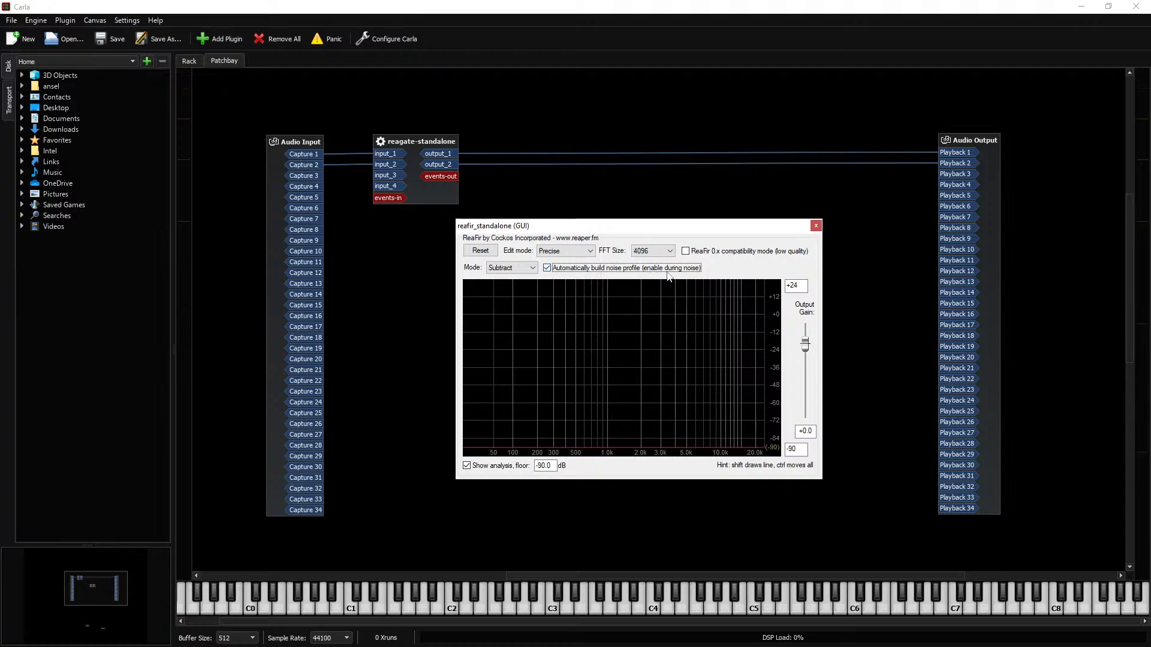
click(815, 226)
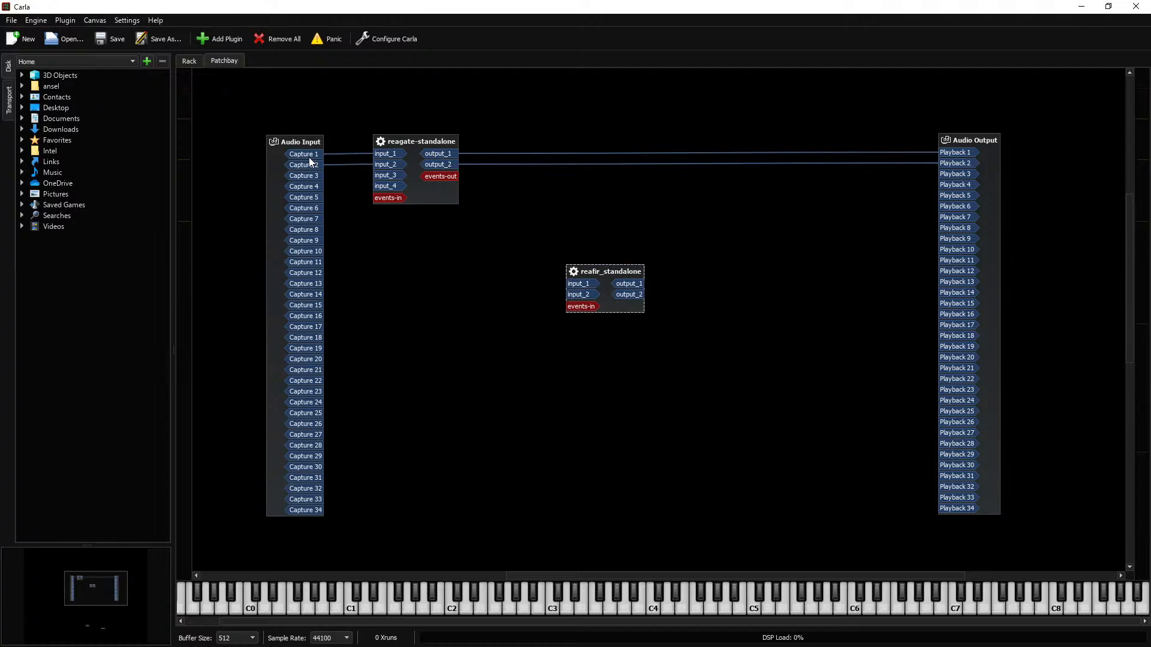
Step: Connect Capture 1 and 2 to reafir_standalone input_1 and input_2, and move reagate-standalone closer to Audio Output
drag(309, 157, 571, 284)
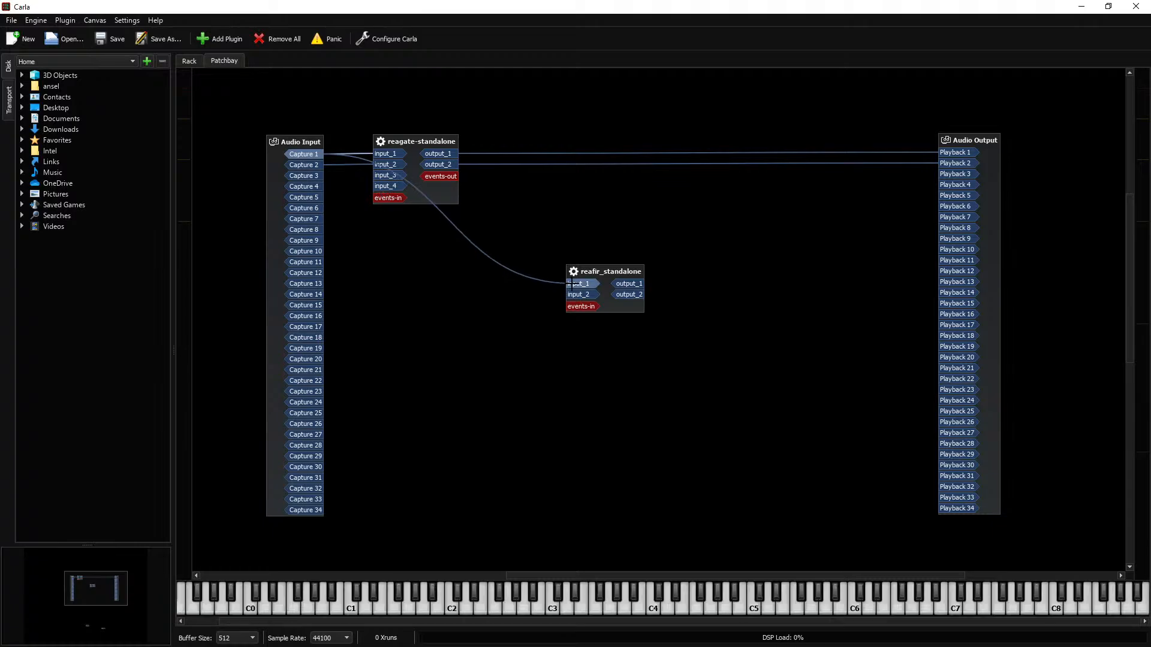
drag(415, 142, 725, 143)
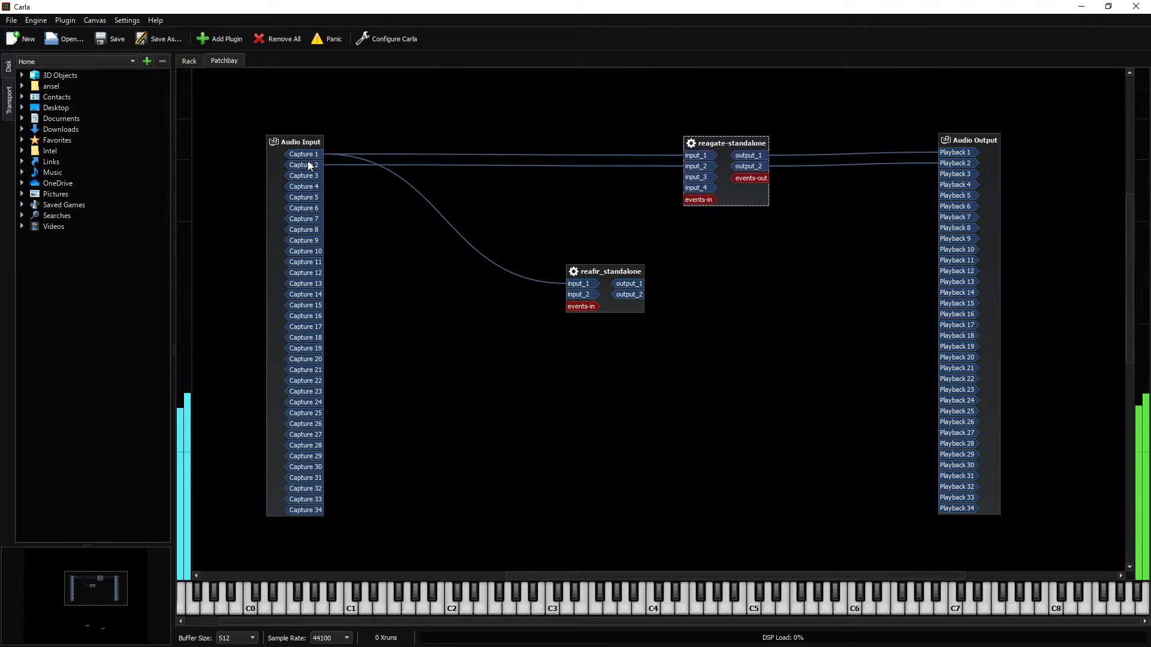
drag(307, 161, 544, 240)
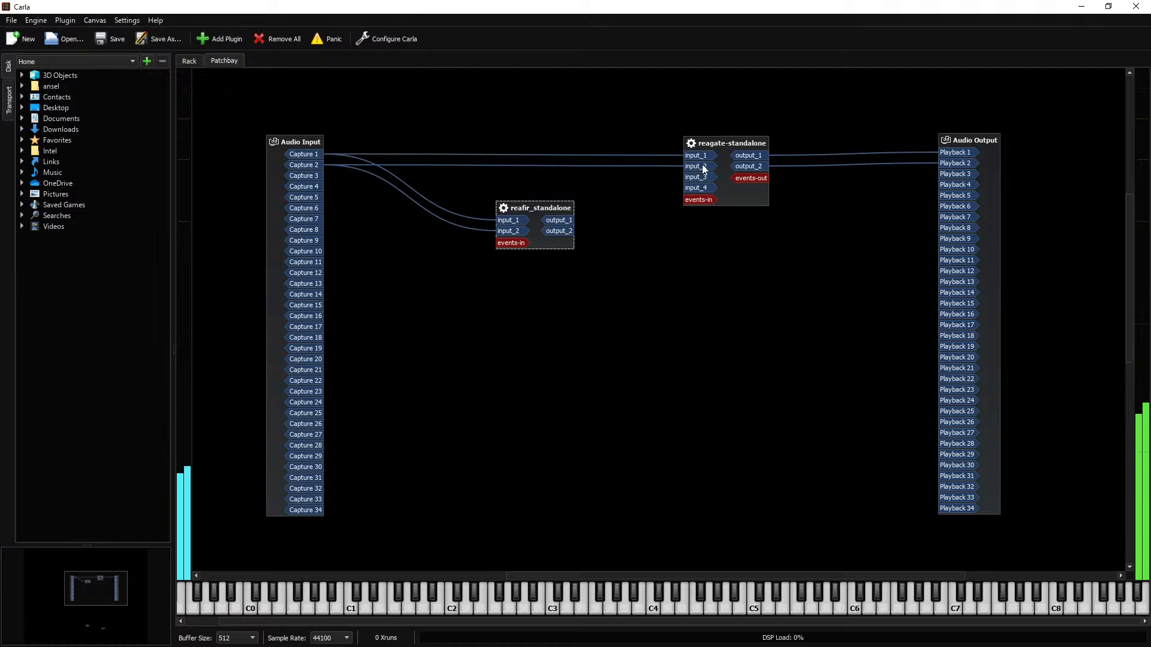
Step: Disconnect Capture 1 and Capture 2 from input_1 and input_2 of reagate-standalone
drag(702, 166, 617, 100)
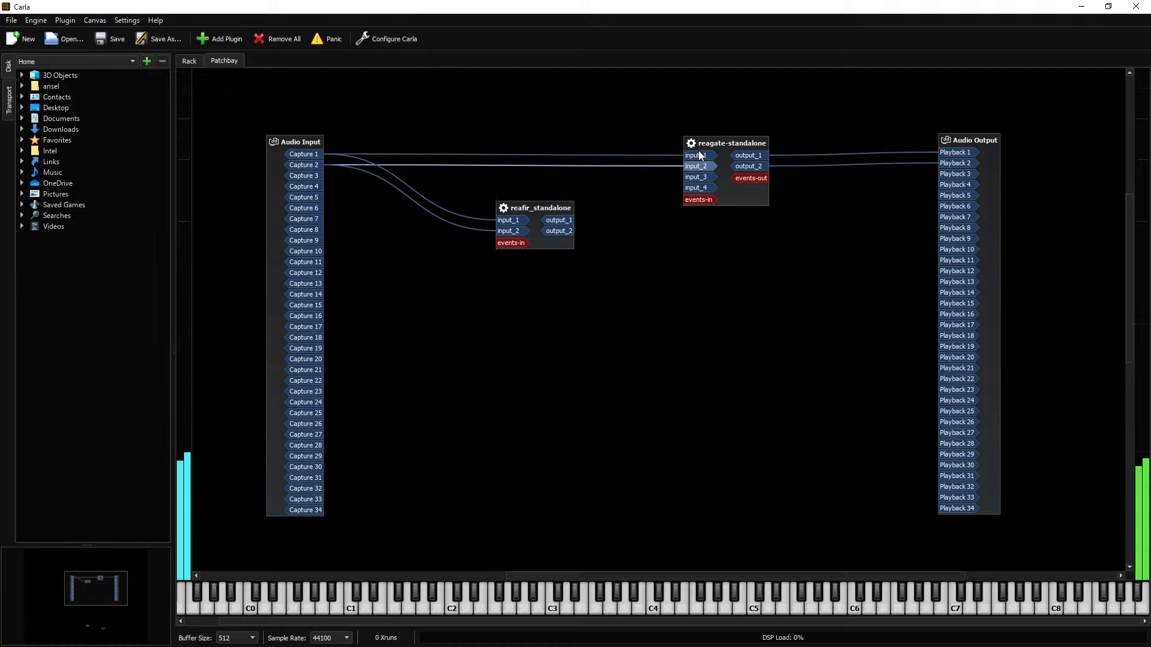
right_click(697, 165)
click(723, 189)
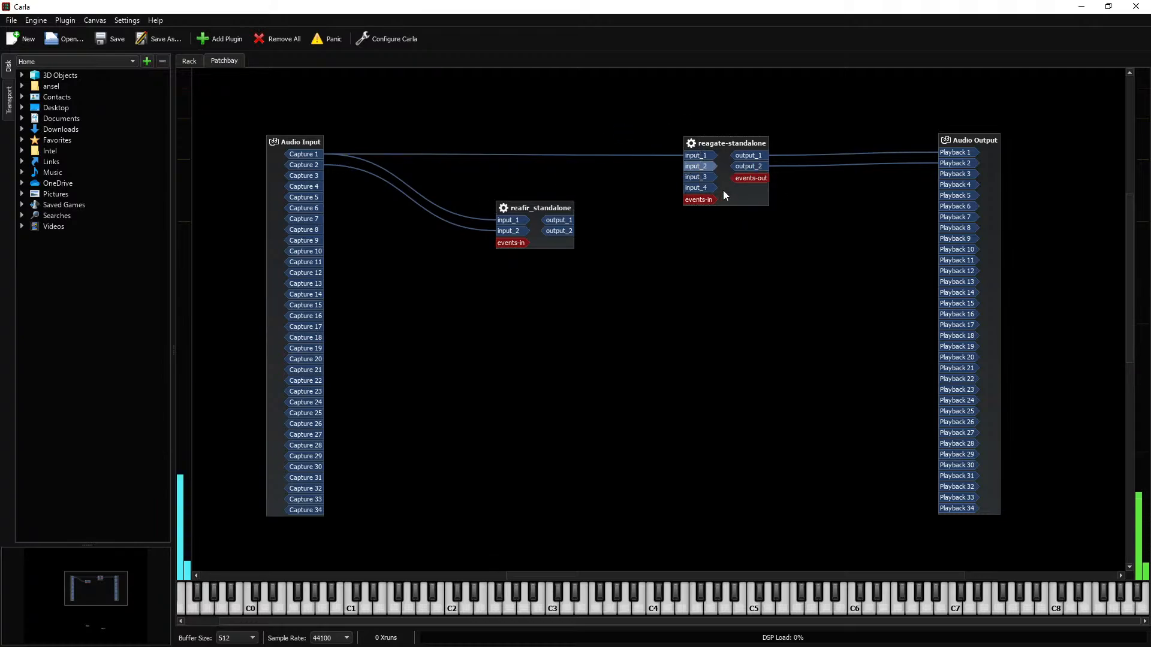
right_click(699, 154)
click(725, 177)
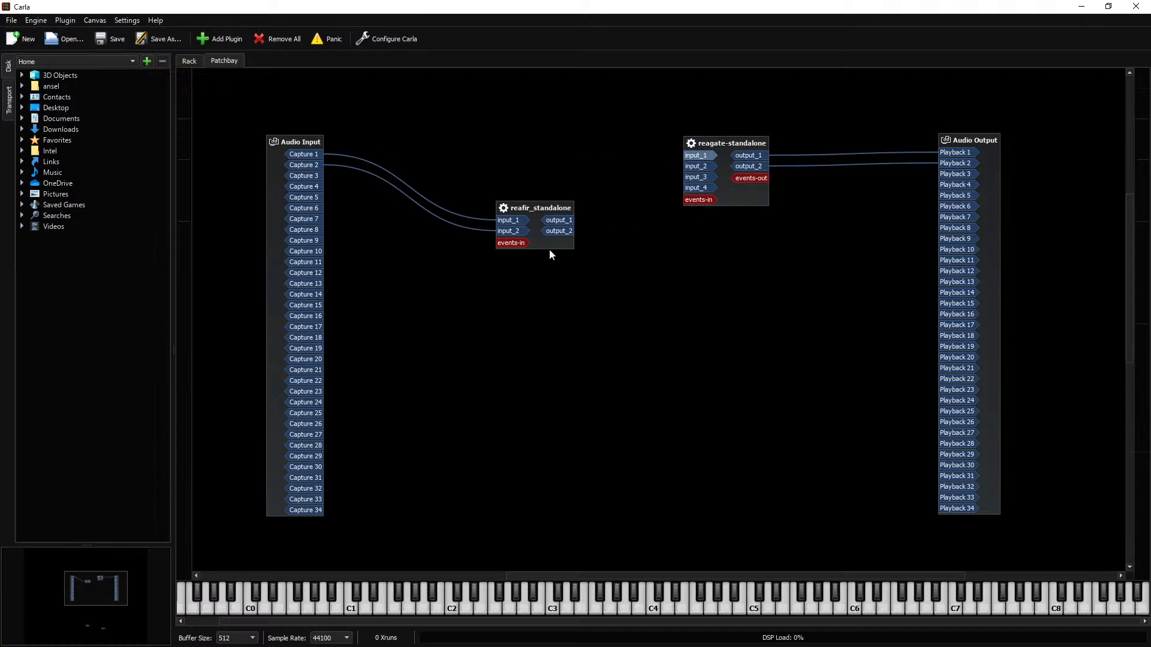
Step: Connect reafir_standalone output_1 and output_2 to reagate-standalone input_1 and input_2, and align the ReaFir block with the other blocks
drag(548, 245, 553, 196)
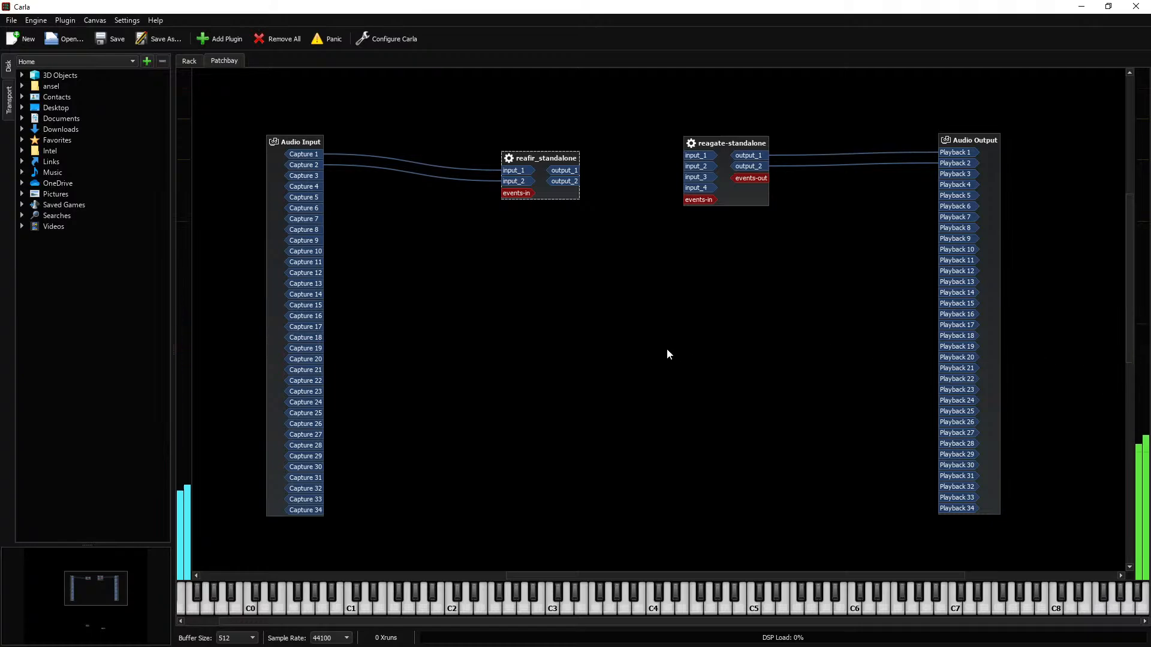
drag(566, 171, 695, 156)
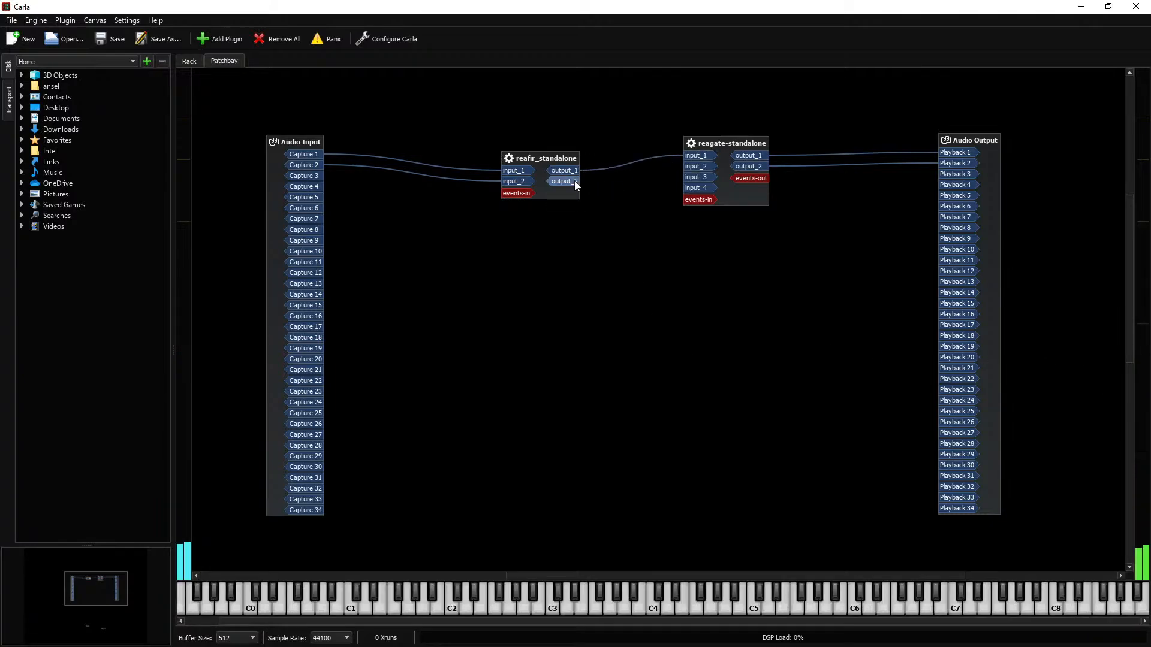
drag(574, 182, 695, 166)
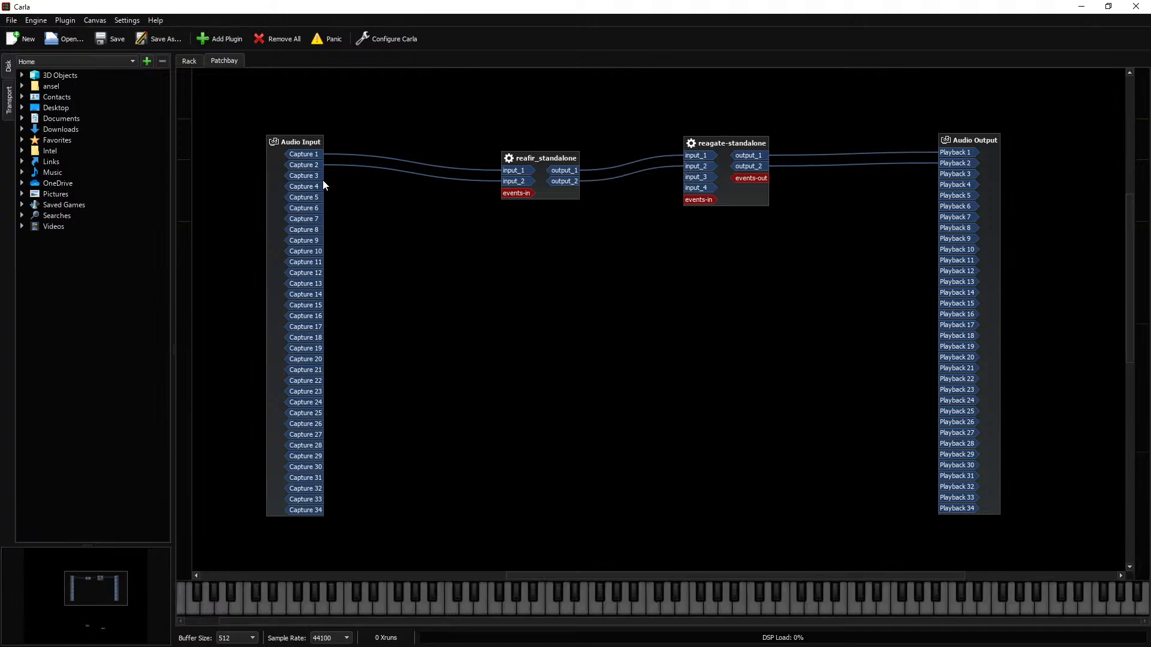
click(538, 184)
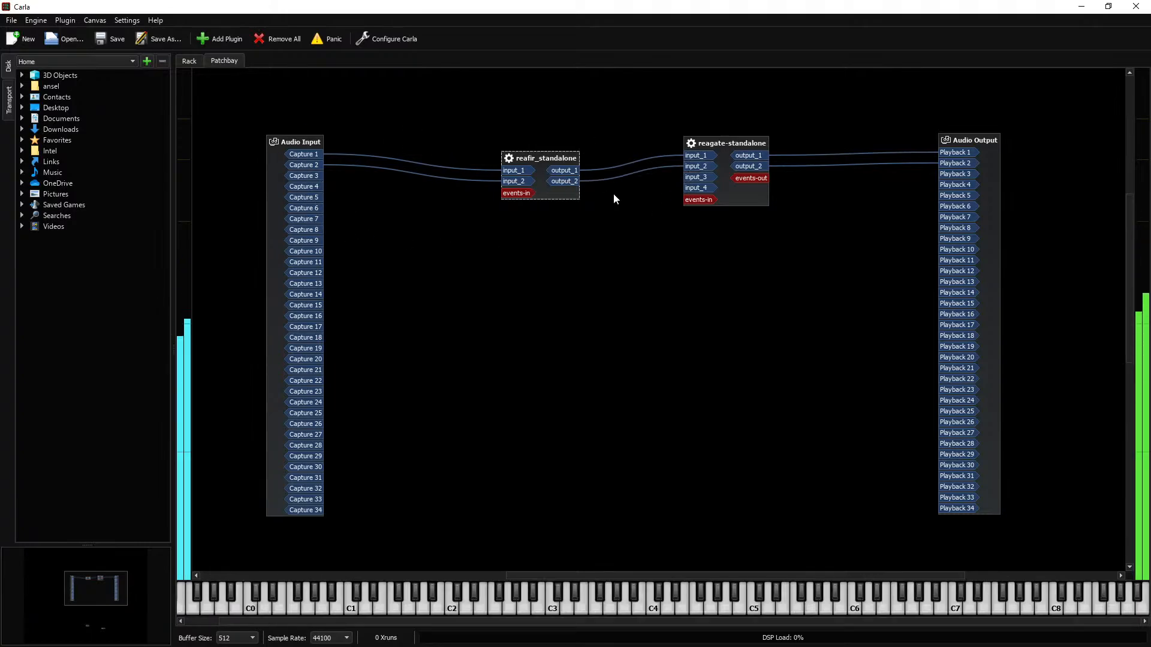
click(736, 199)
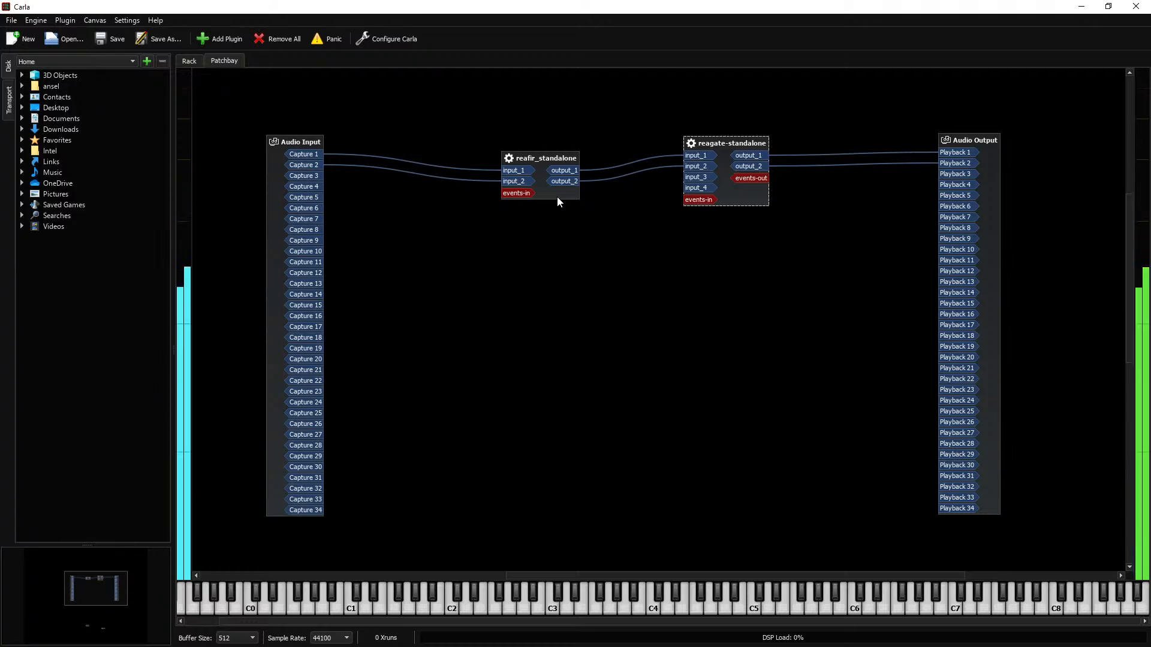
drag(557, 198, 538, 177)
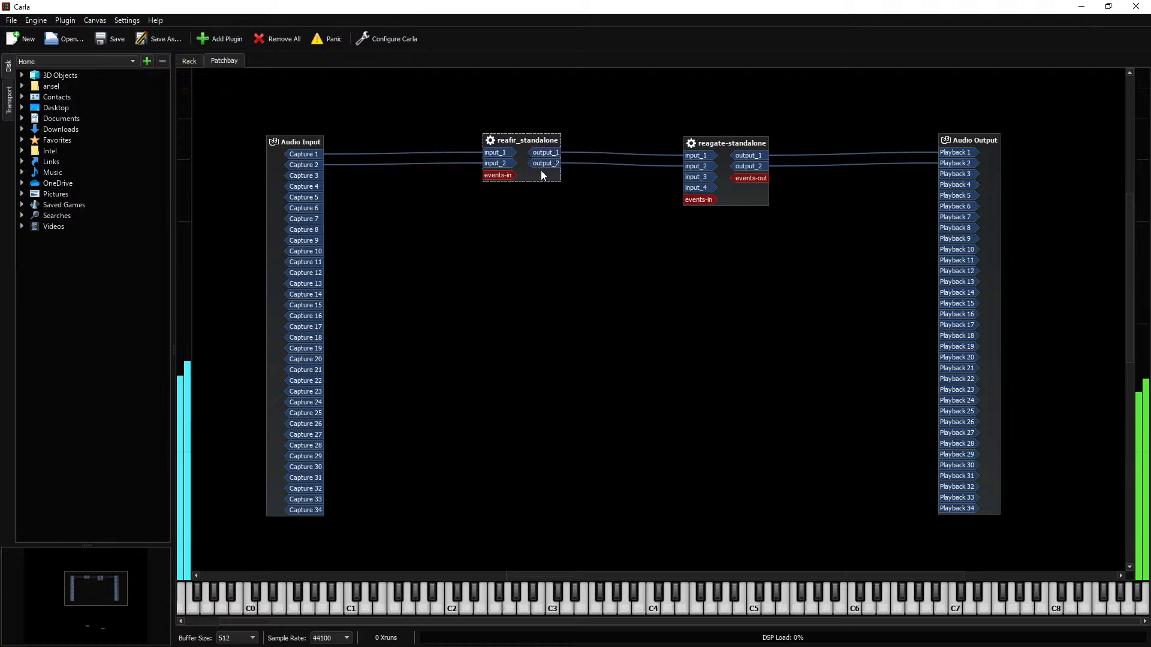
Step: Open the reafir_standalone interface, build the noise profile automatically from background noise, stop the profiling, and close the interface
double_click(519, 174)
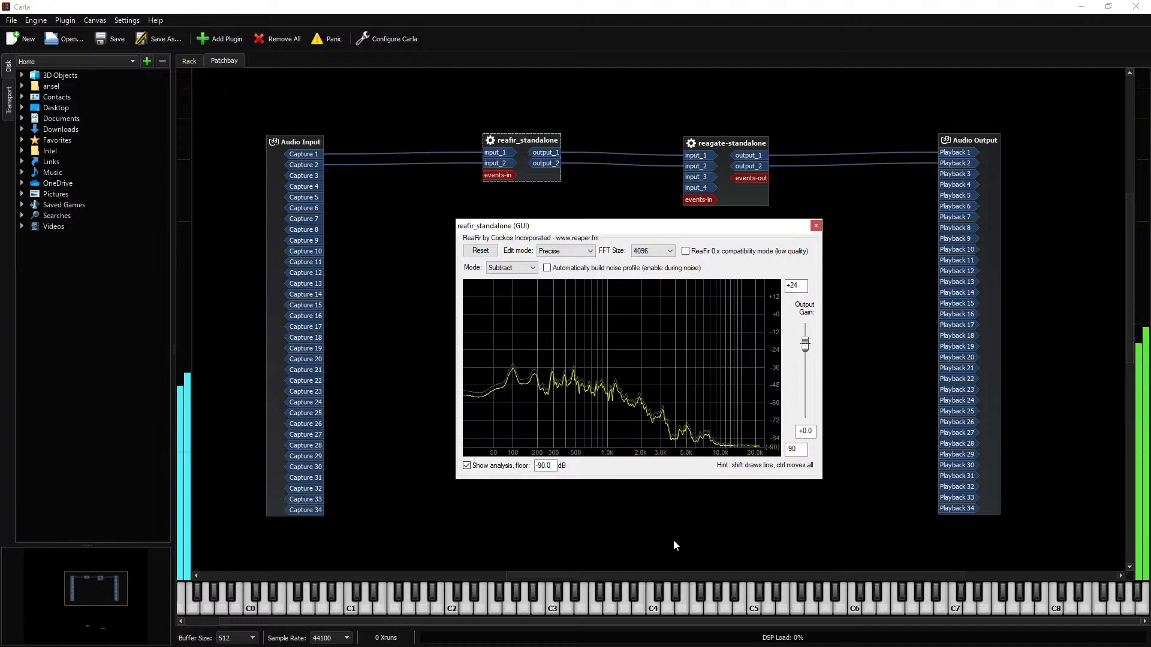
click(624, 270)
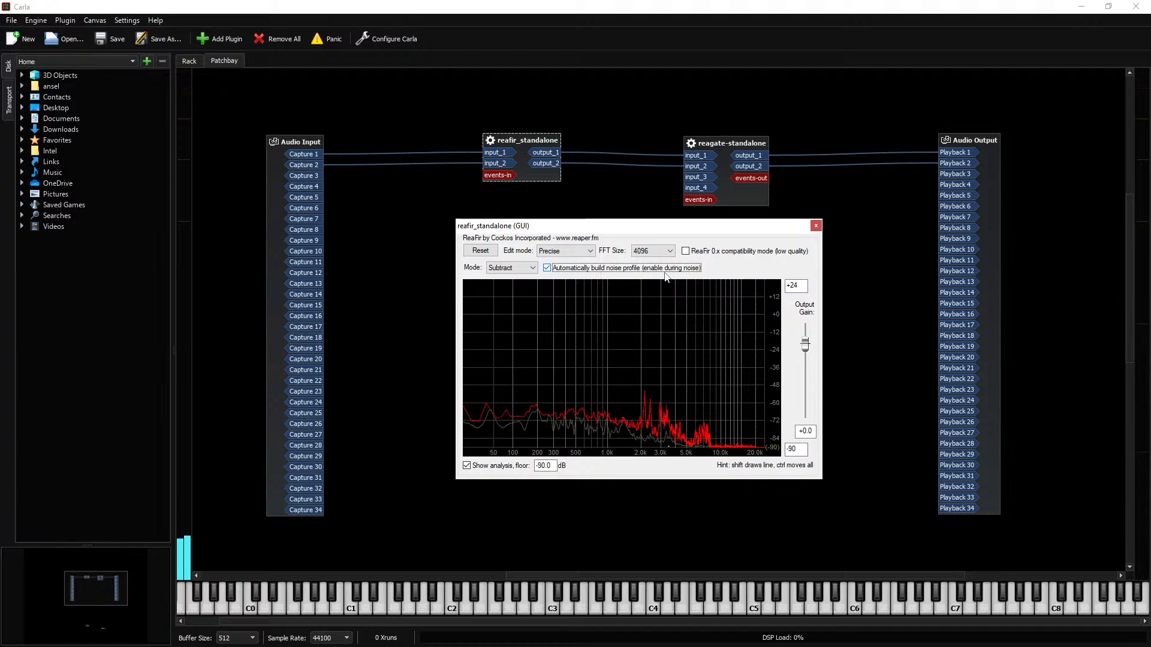
click(665, 275)
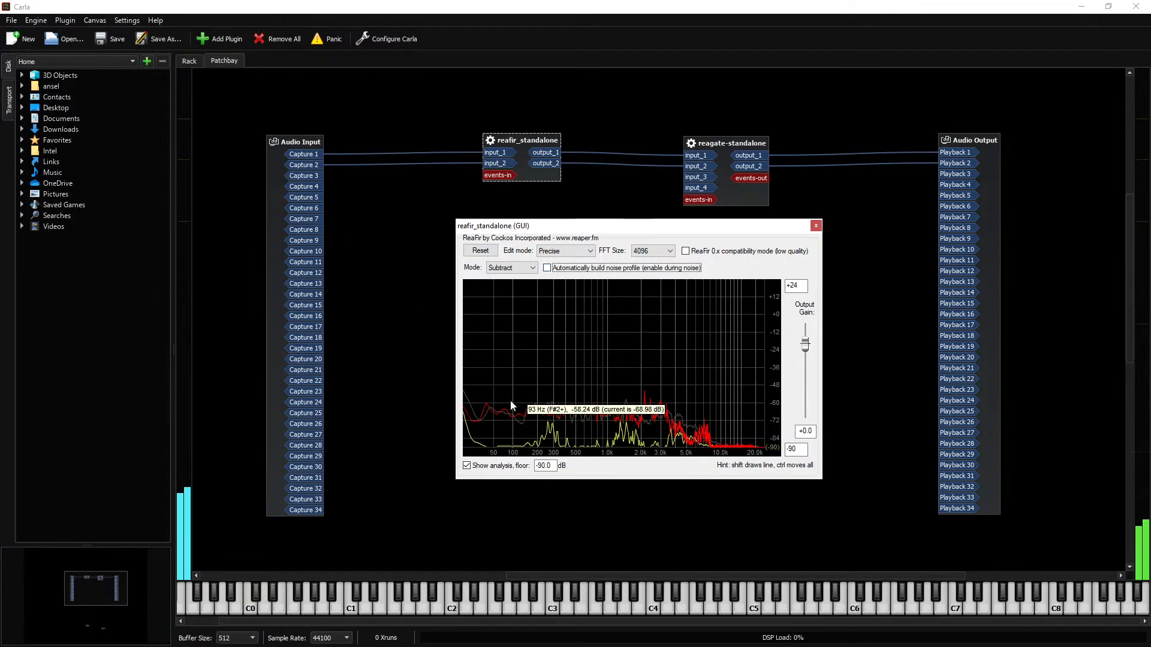
drag(695, 227, 616, 228)
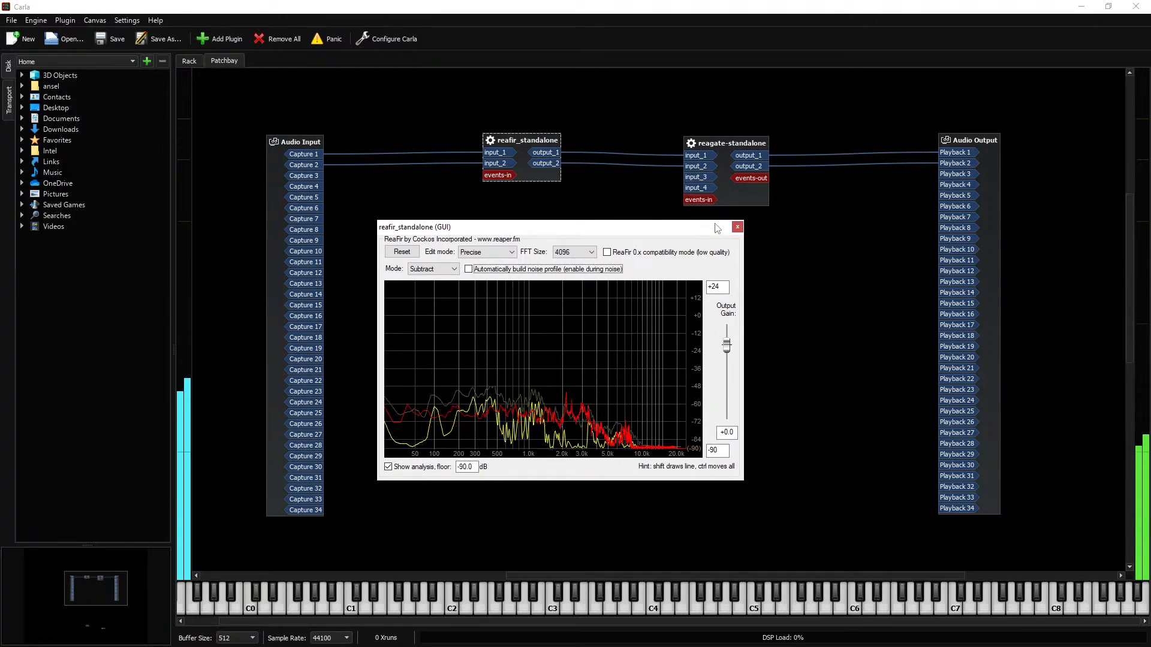
click(737, 227)
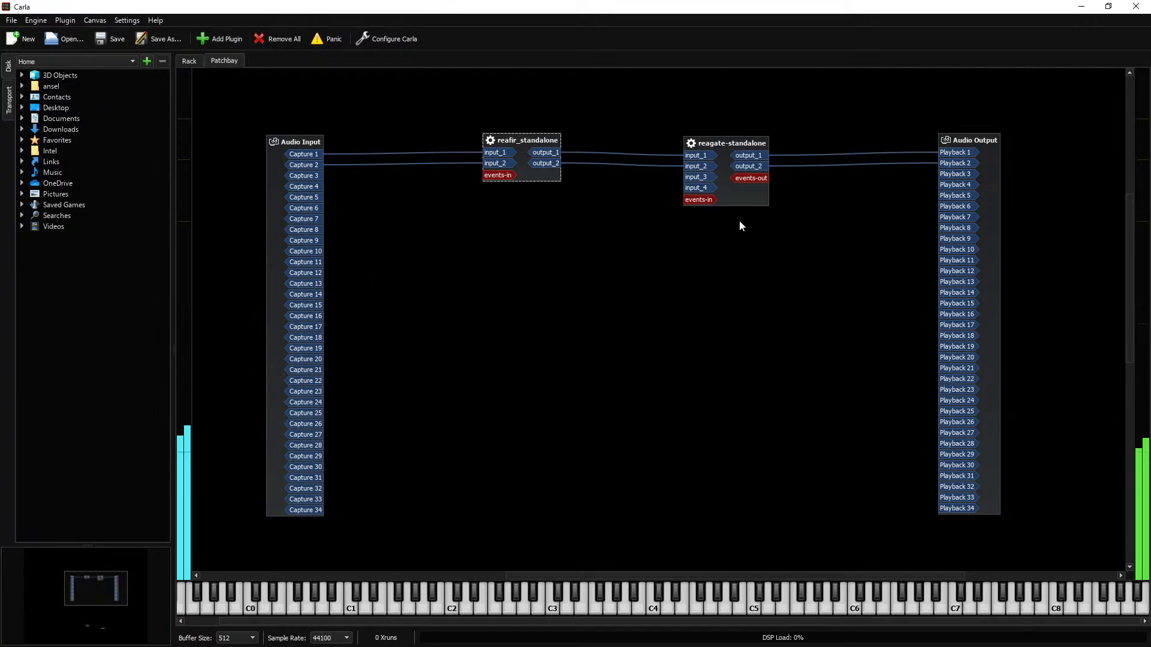
Step: Remove all connections from reagate-standalone and connect reafir_standalone output_1 and output_2 directly to Playback 1 and Playback 2
drag(743, 190, 720, 260)
right_click(717, 265)
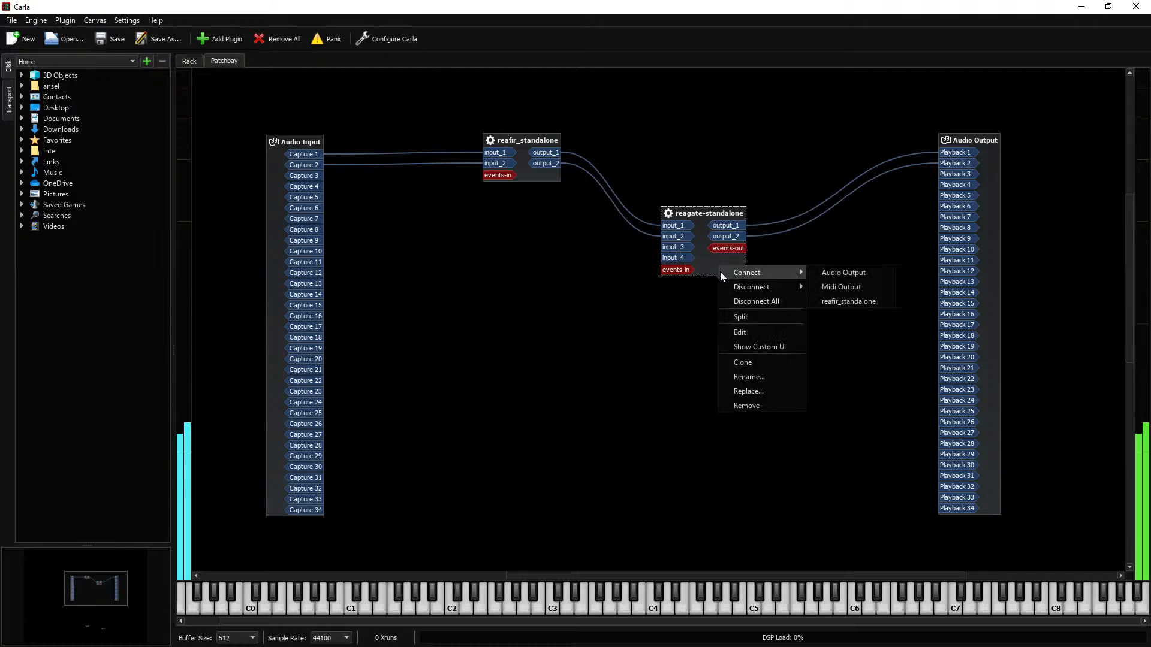
click(753, 300)
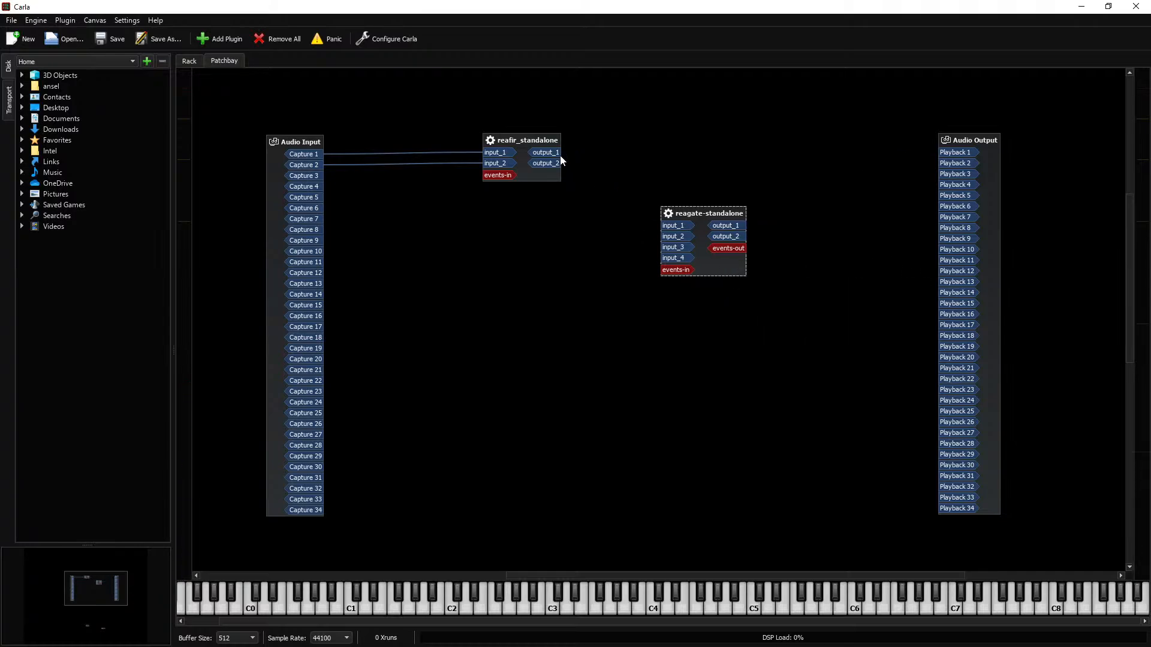
drag(554, 153, 934, 157)
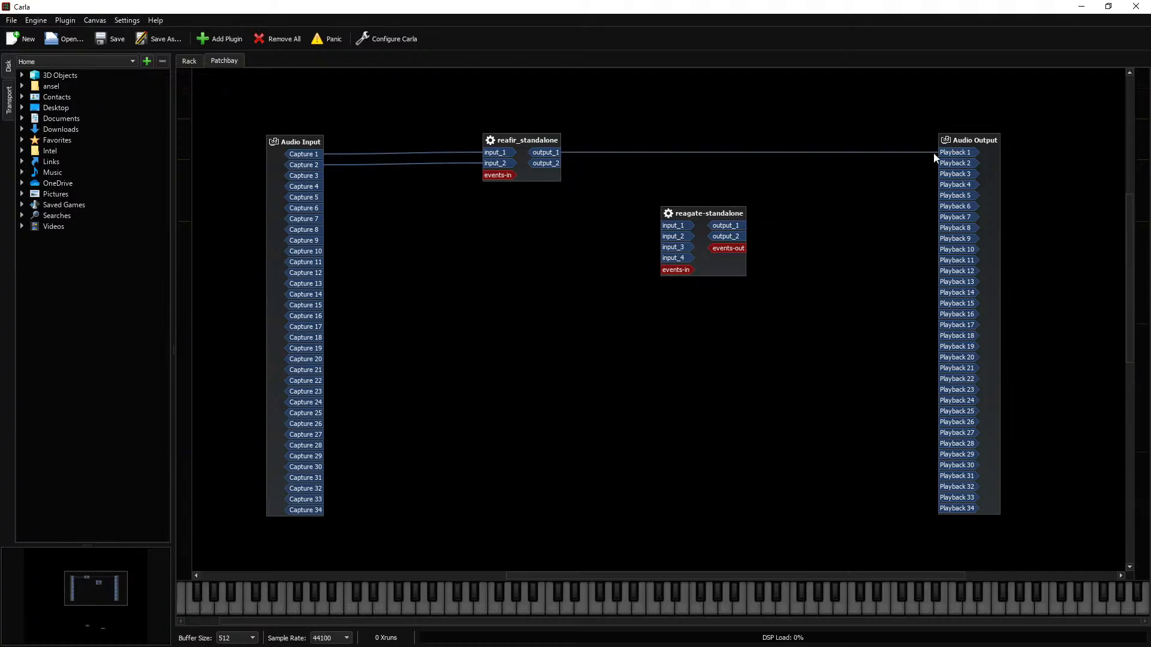
drag(541, 164, 954, 163)
Step: Switch to Voicemeeter Potato, unmute the B1 bus, and route Hardware Input 1 to B1
key(alt+Tab)
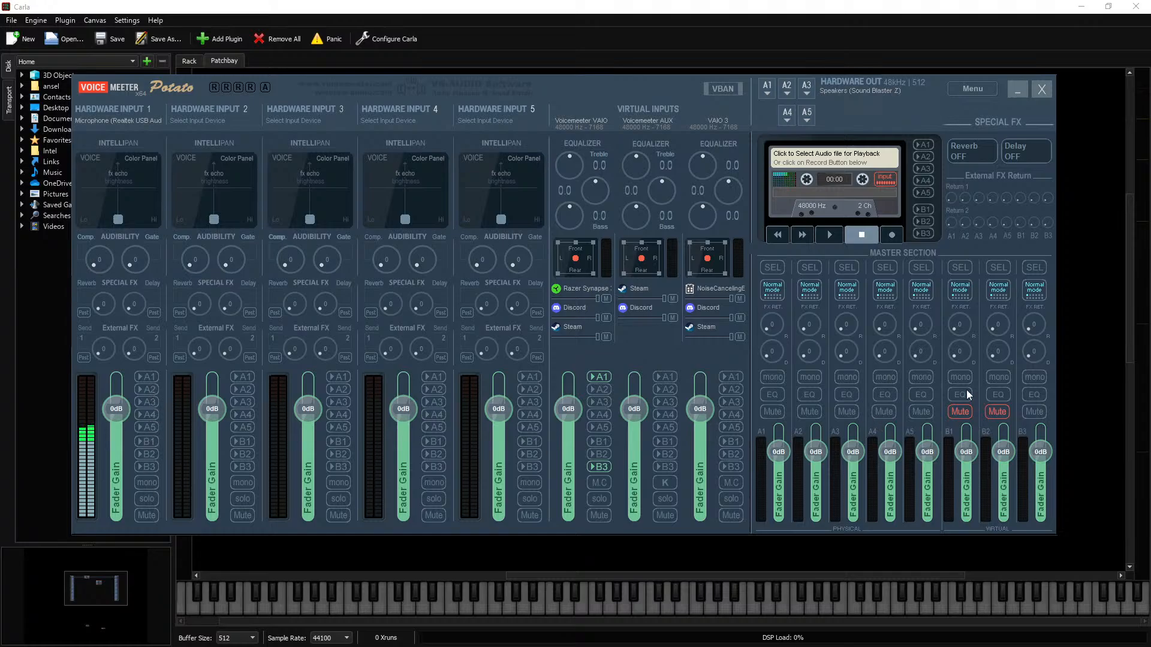
click(960, 412)
click(147, 442)
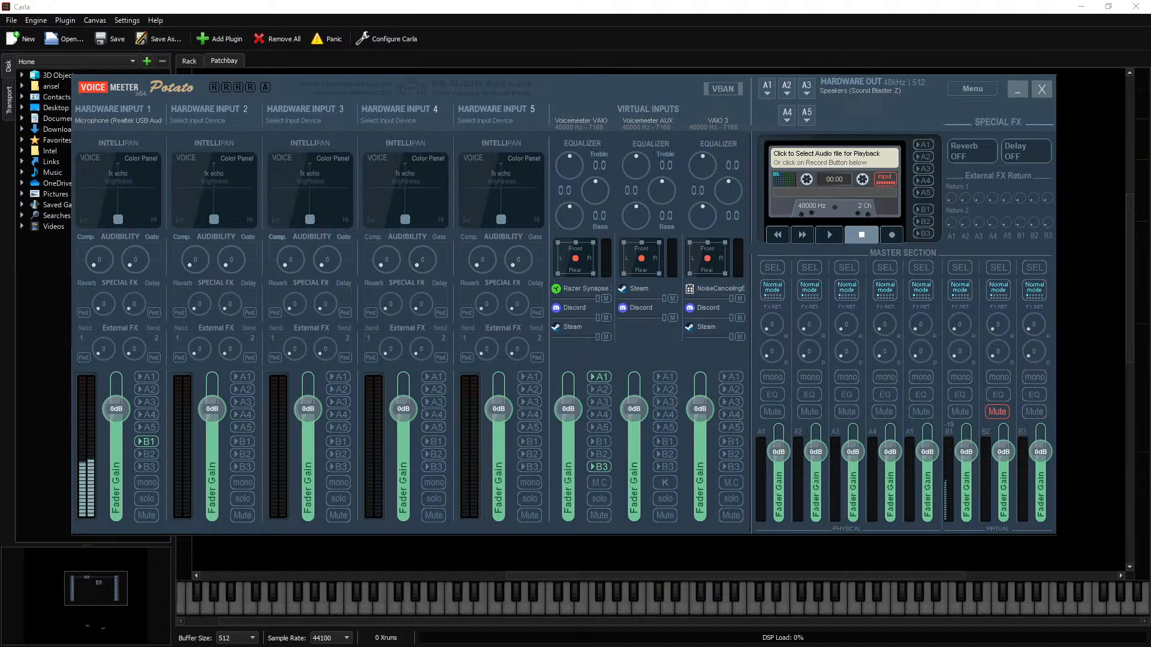
Step: In the OBS audio settings, set Mic/Auxiliary Audio 2 to VoiceMeeter Output (VB-Audio VoiceMeeter VAIO) and accept the settings
drag(691, 159, 595, 147)
click(567, 267)
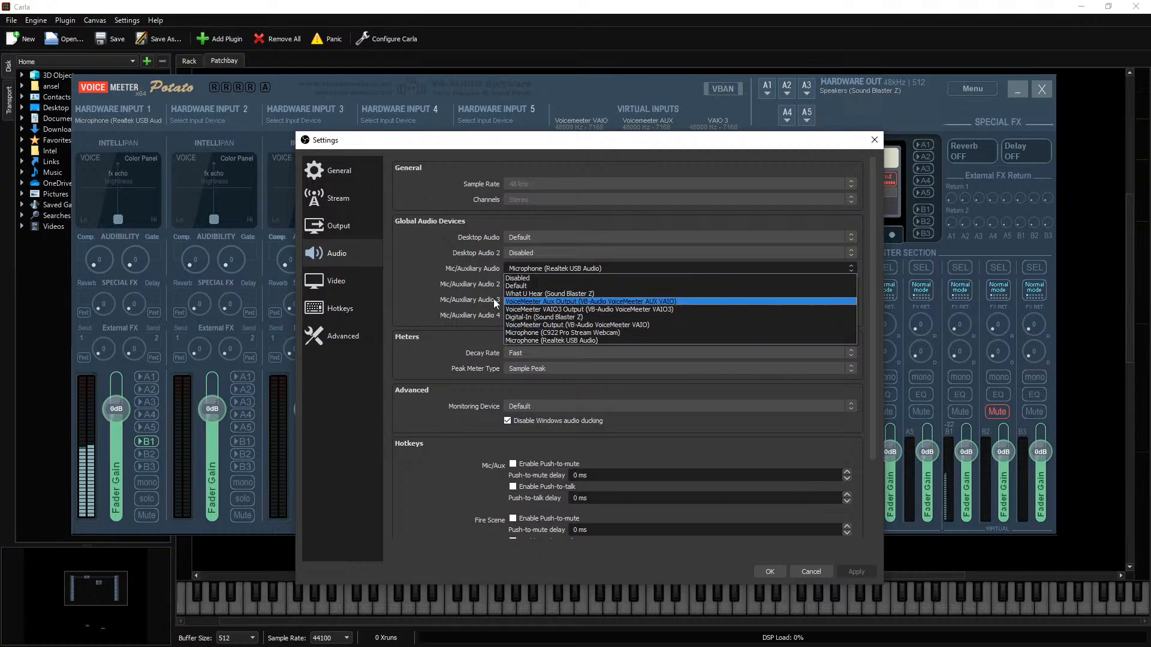
click(486, 281)
click(534, 282)
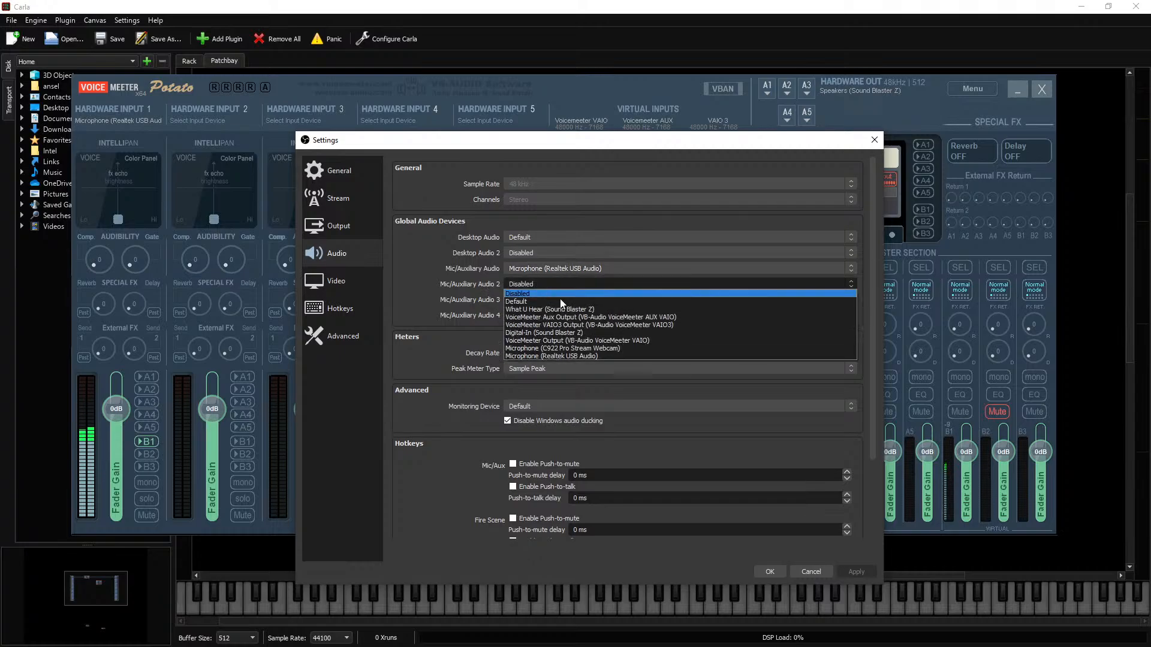
click(586, 341)
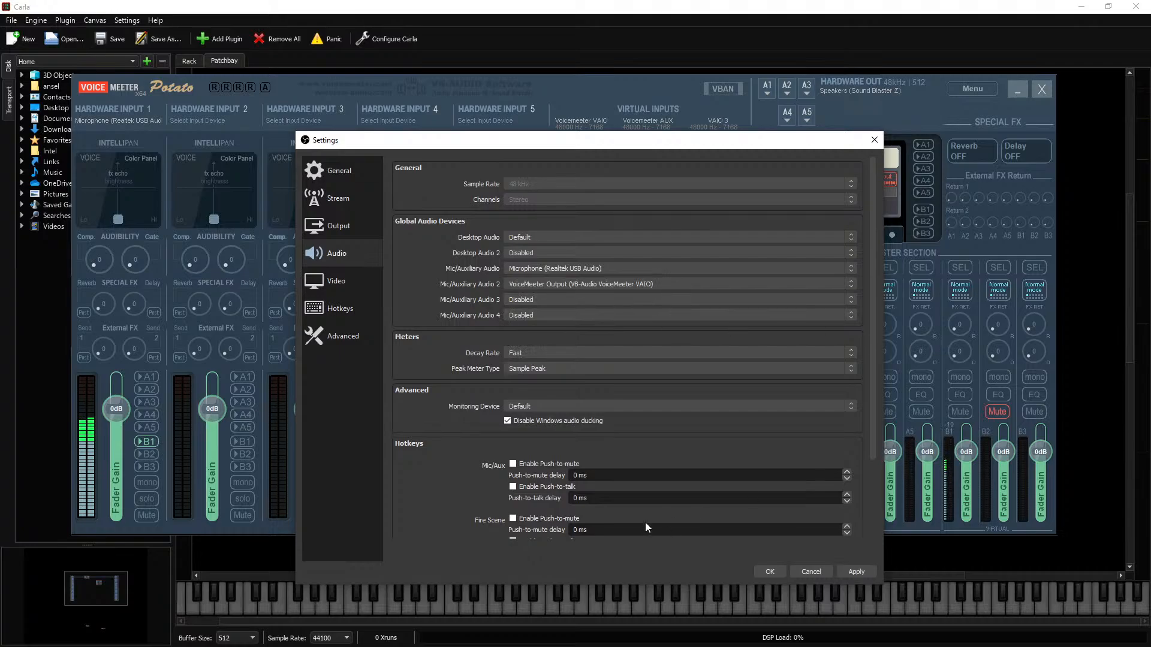
click(770, 571)
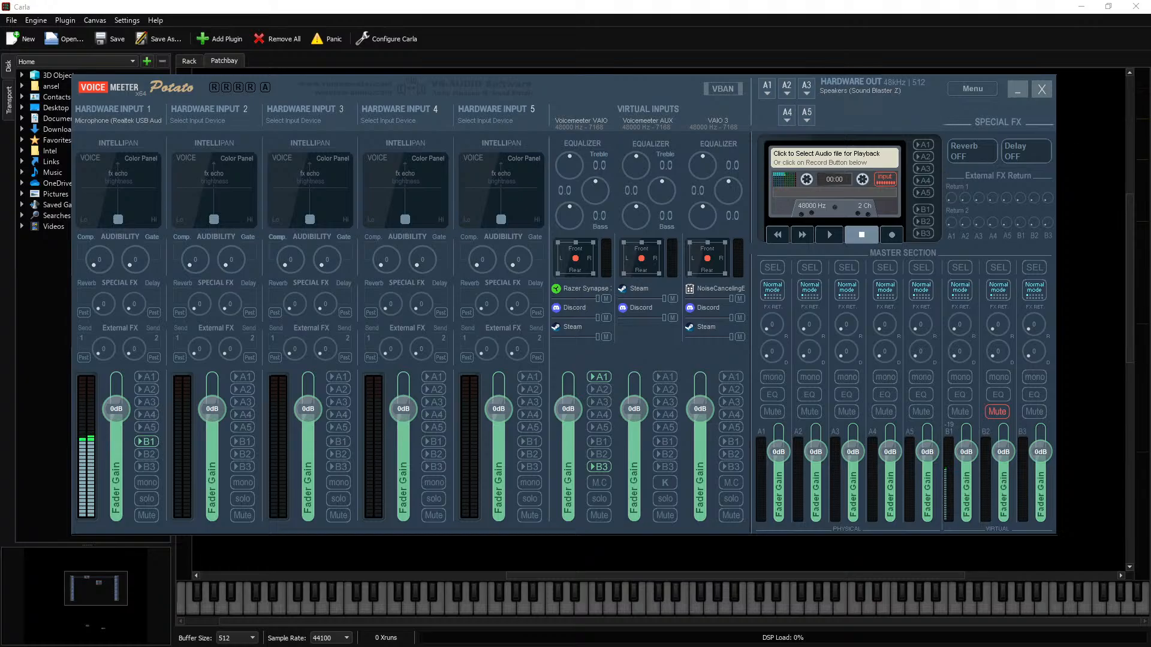
Step: Enlarge the OBS window and its Audio Mixer to fit all the channels, and mute the Mic/Aux channel
key(alt+Tab)
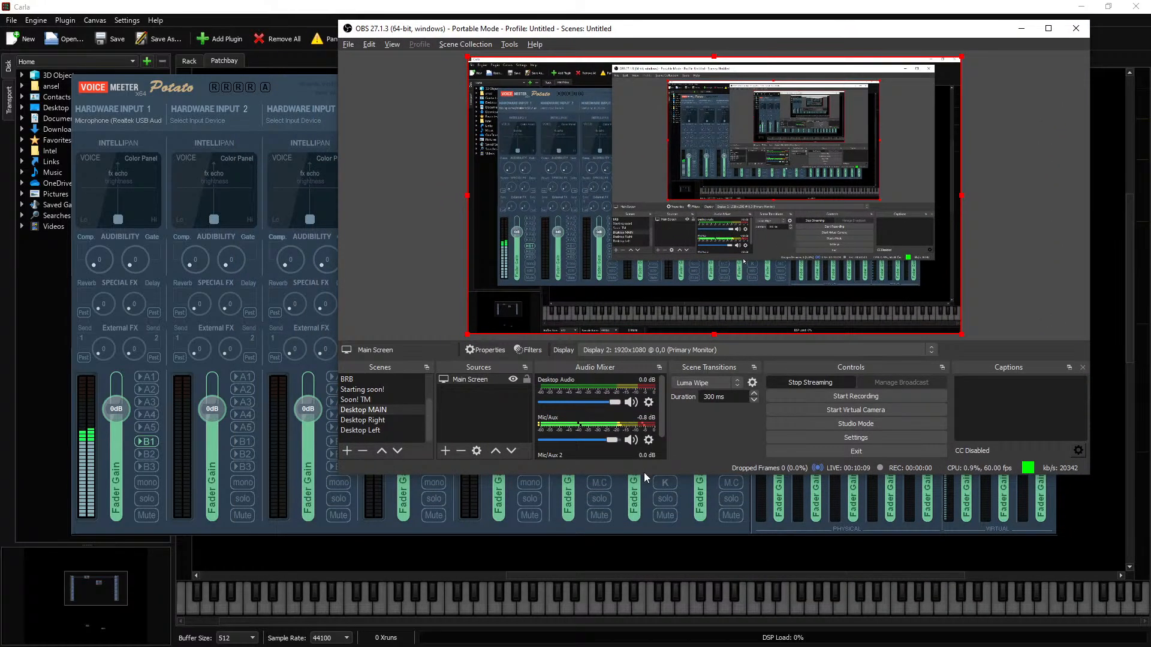
drag(644, 474, 652, 586)
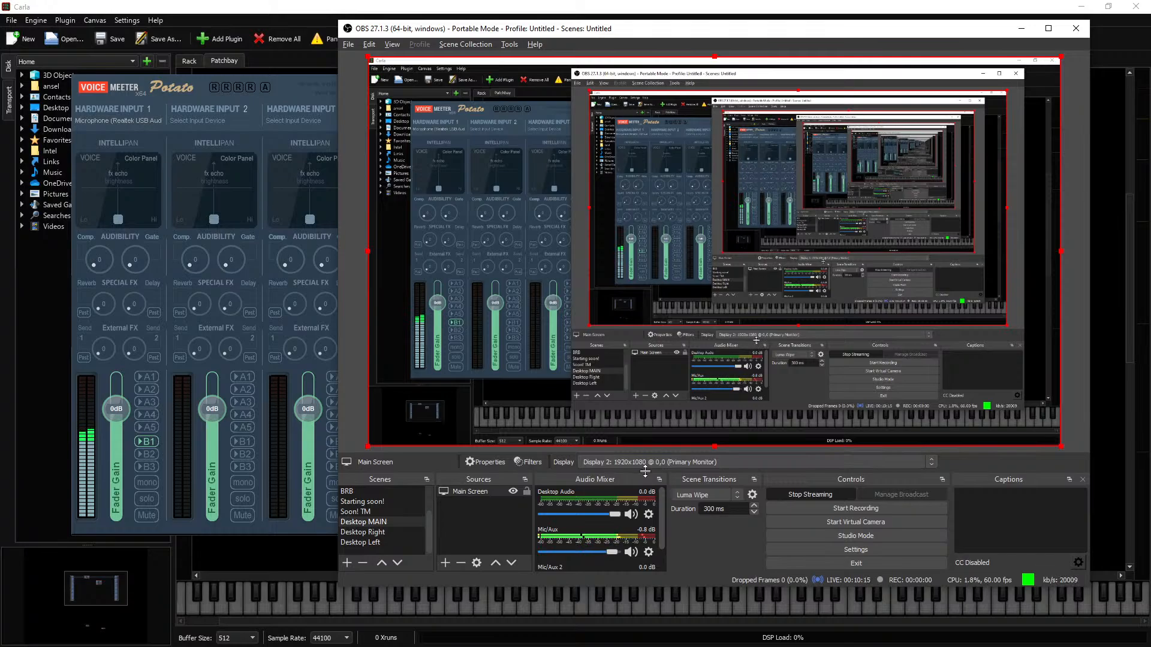
drag(643, 472, 634, 422)
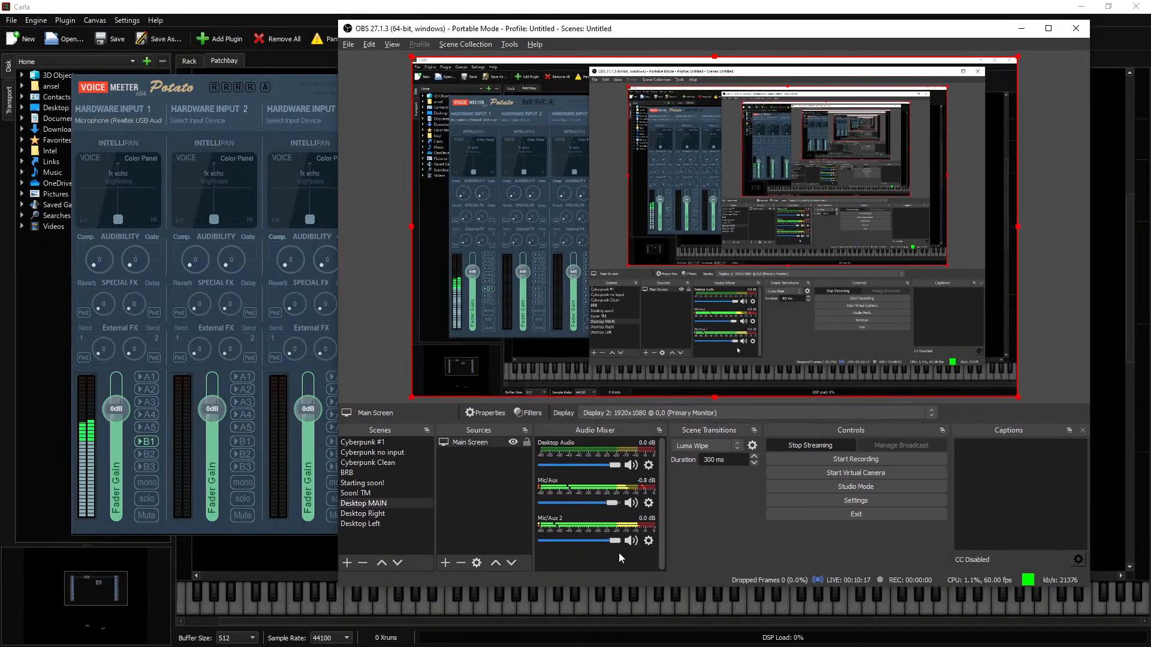
click(631, 506)
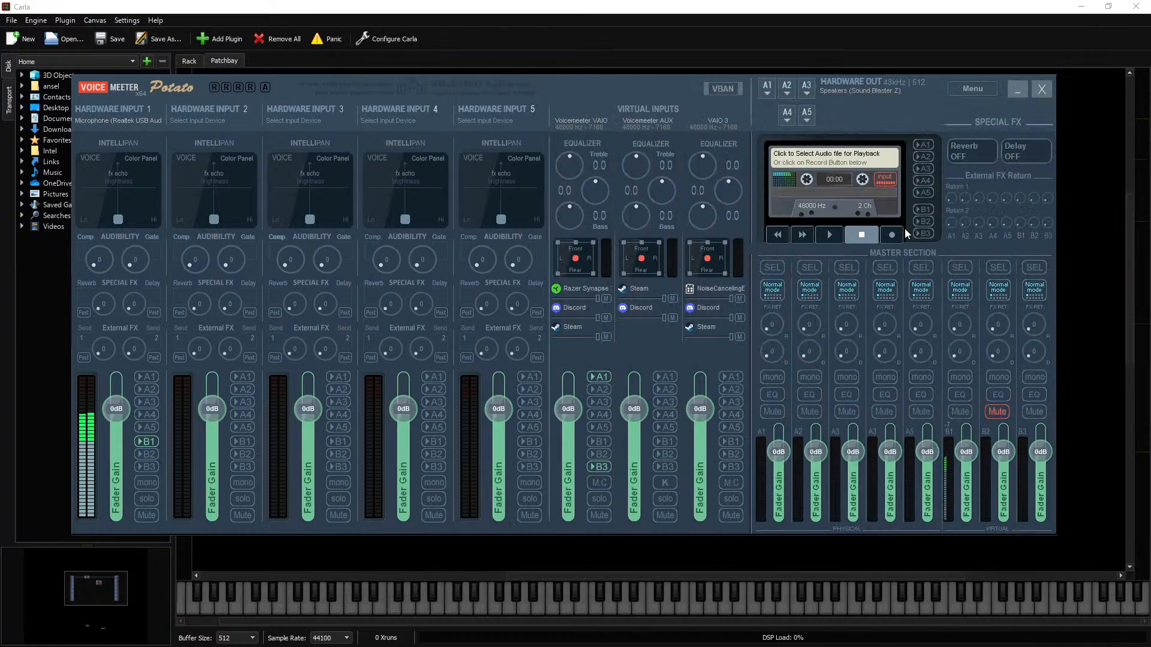
Step: Close the Voicemeeter window and, back in Carla, disconnect reafir_standalone output_1 and output_2 from Playback 1 and Playback 2
click(1035, 92)
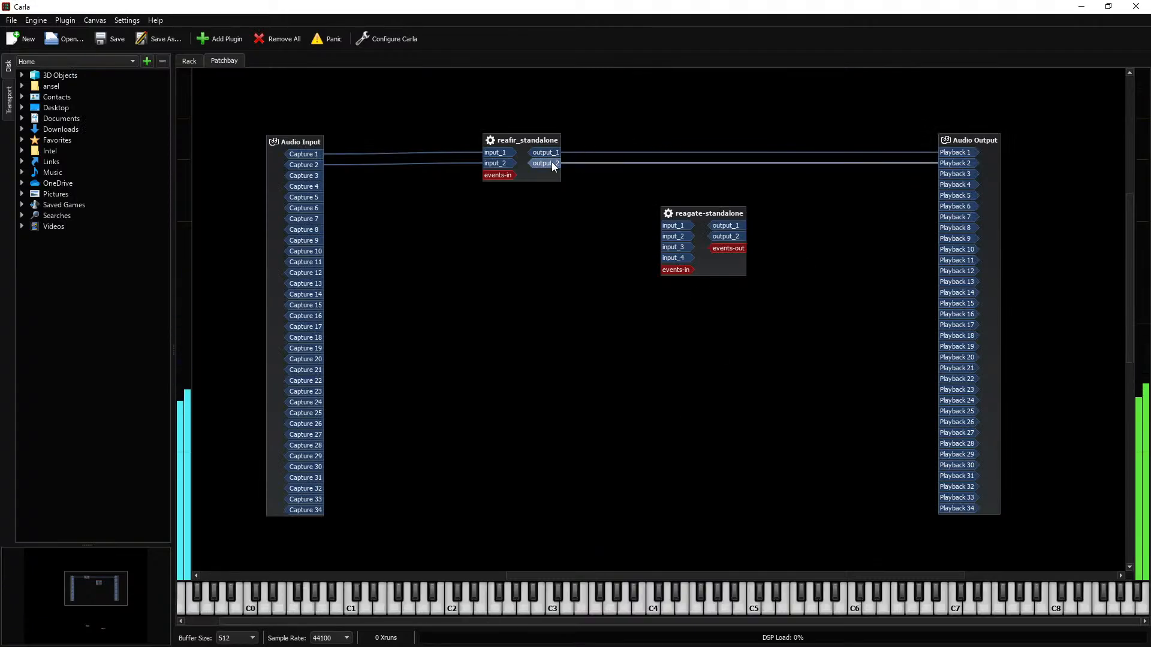
right_click(552, 162)
click(585, 183)
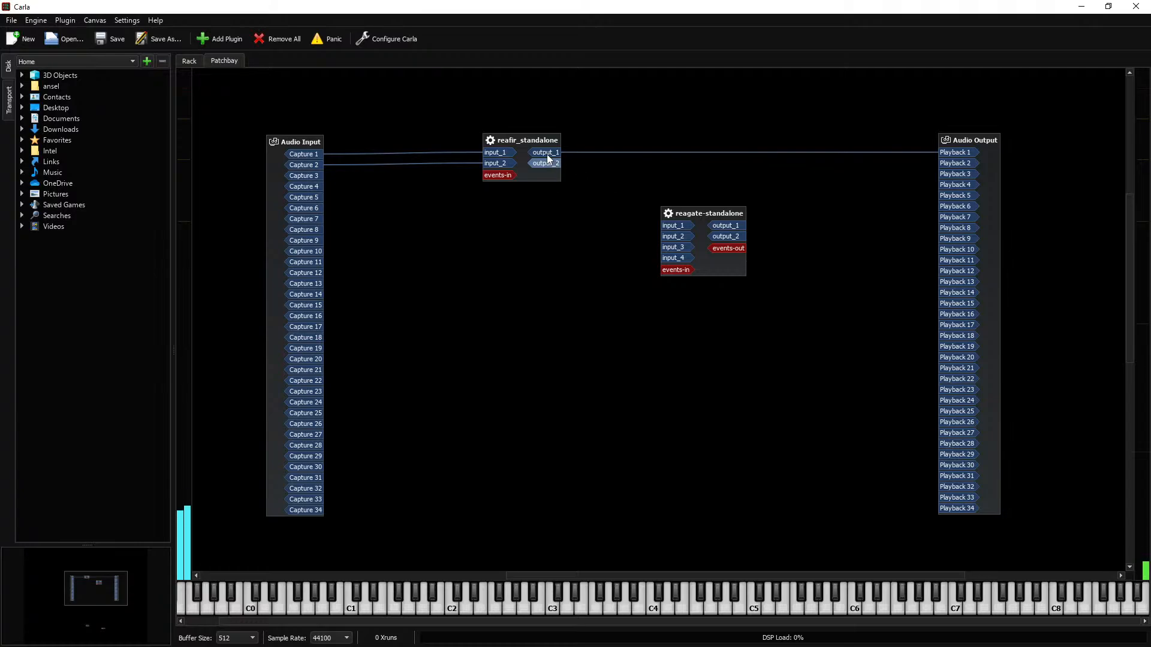
right_click(544, 154)
click(584, 178)
Step: Chain reafir_standalone outputs 1 and 2 through reagate-standalone to Playback 1 and 2, and align the reagate block with the others
drag(545, 152, 663, 226)
drag(548, 164, 939, 157)
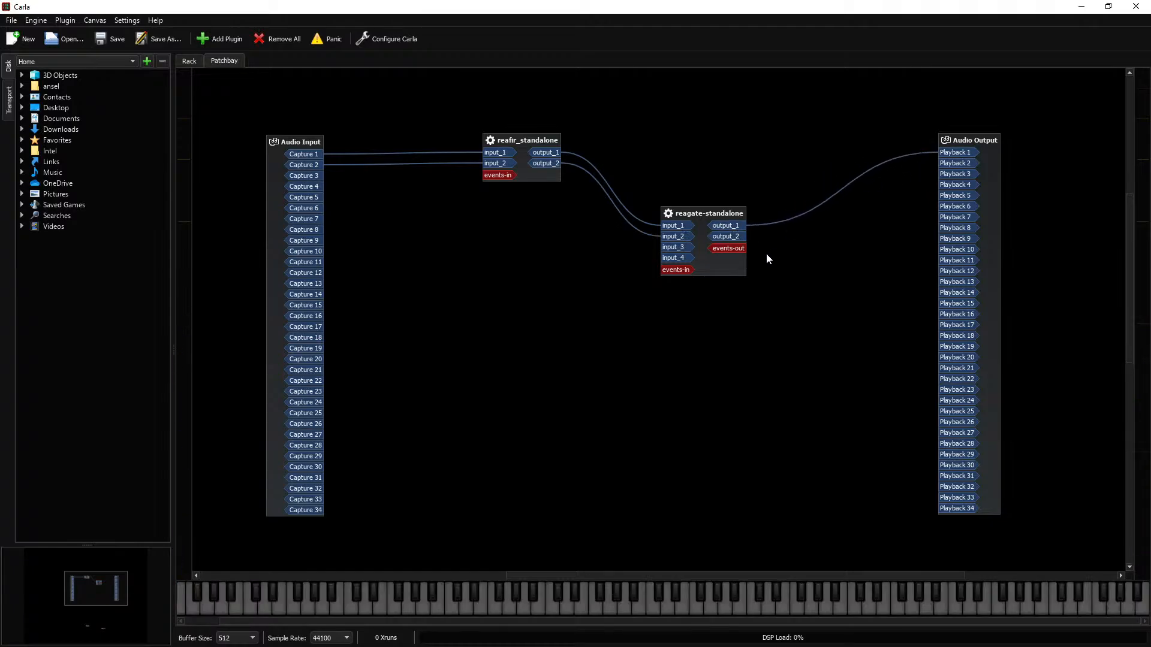
drag(732, 239, 939, 163)
drag(728, 262, 730, 188)
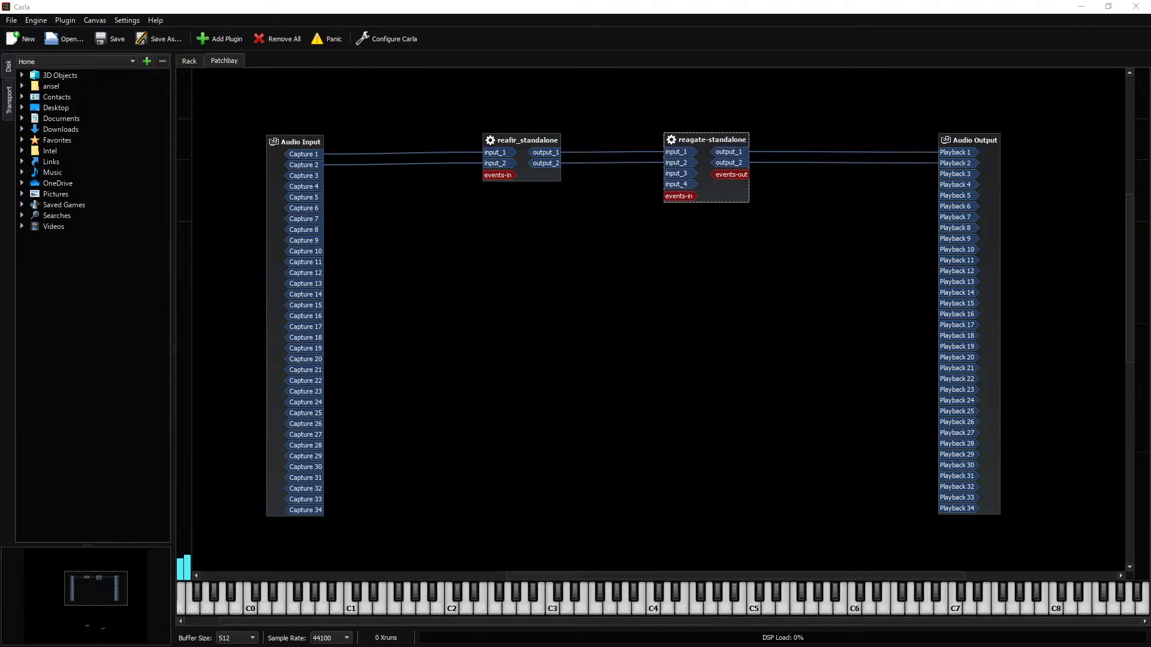